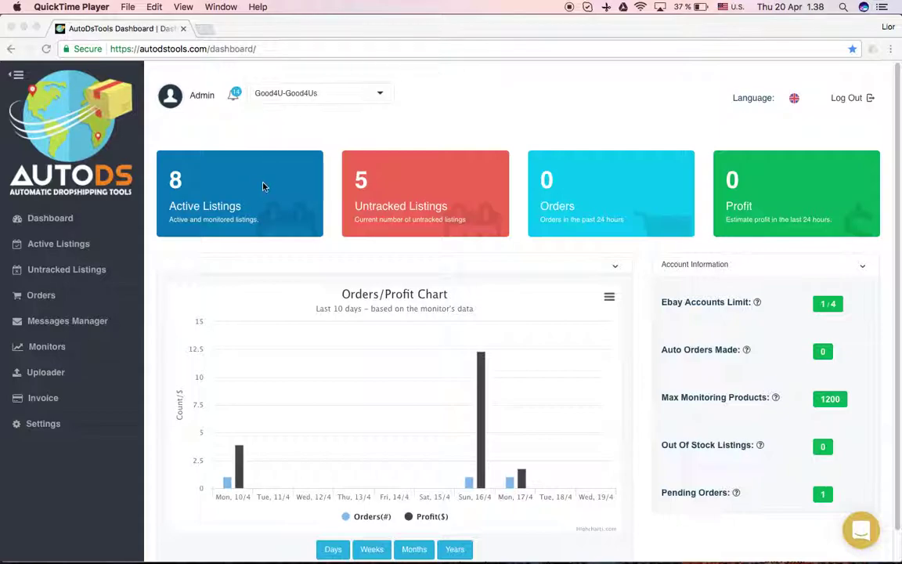
Open the active listings page and highlight the entry count above the table
{"action": "left_click", "coordinate": [258, 265]}
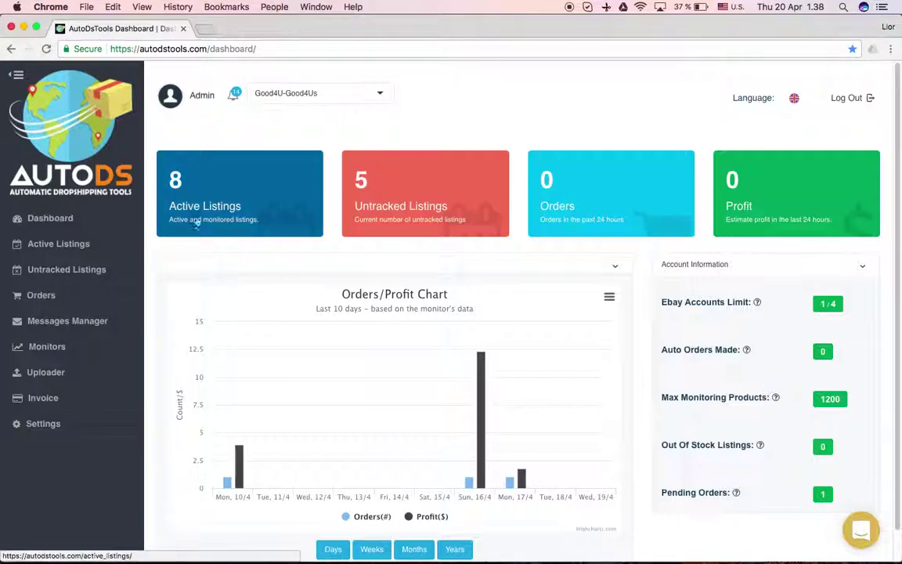
{"action": "left_click", "coordinate": [48, 244]}
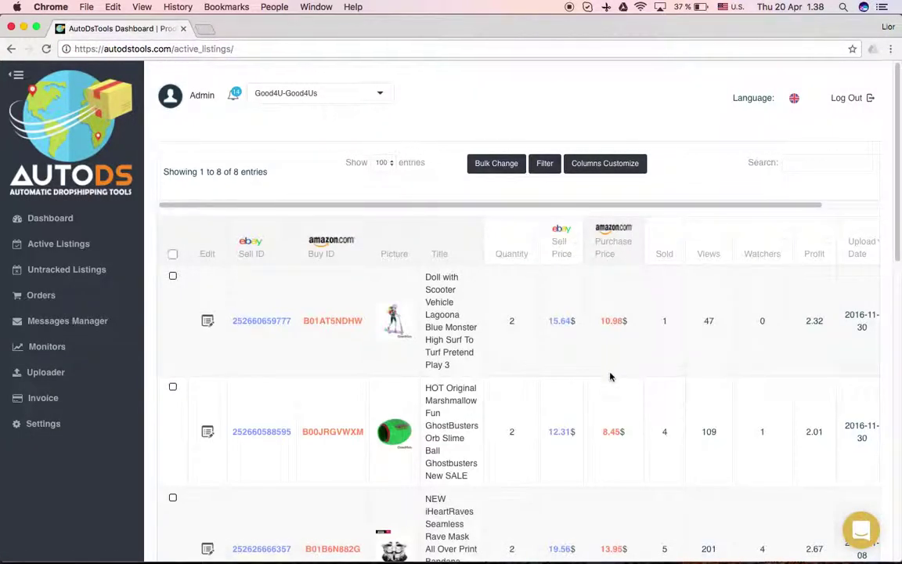
{"action": "left_click_drag", "start_coordinate": [188, 144], "coordinate": [238, 176]}
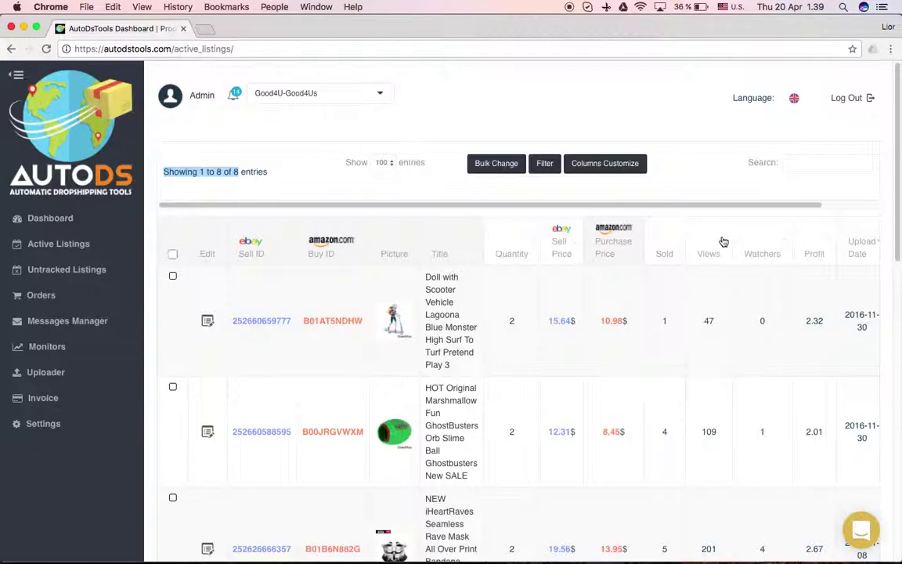
Sort the active listings by status in both directions, and finally by quantity in ascending order
{"action": "key", "text": "super+minus"}
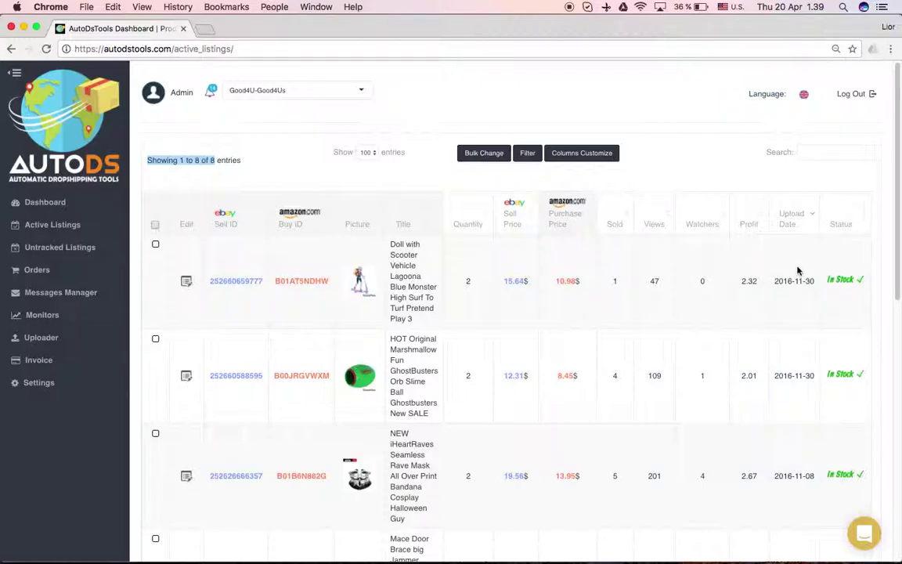
{"action": "left_click", "coordinate": [838, 220]}
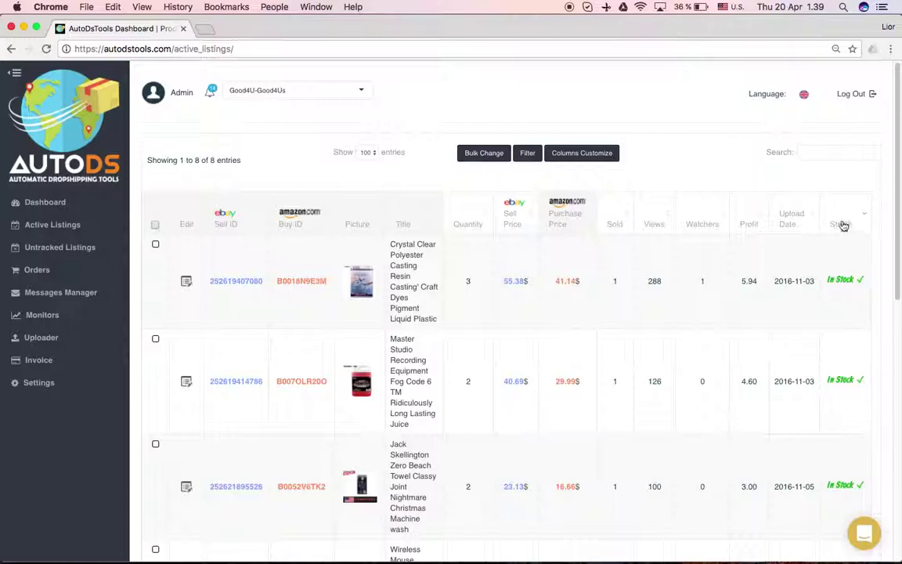
{"action": "left_click", "coordinate": [845, 226]}
{"action": "left_click", "coordinate": [469, 224]}
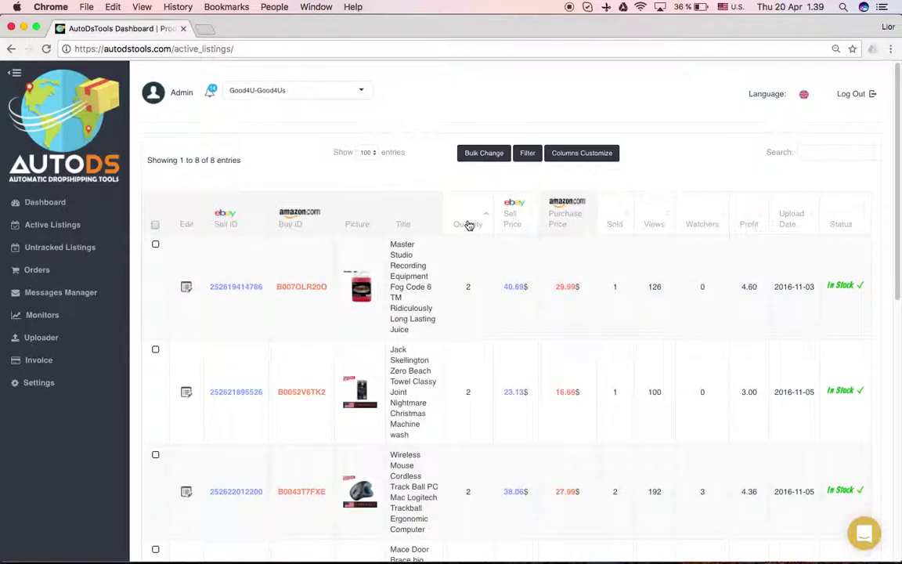
Examine the quantities and stock statuses of all listings in the sorted table
{"action": "scroll", "coordinate": [474, 242], "scroll_direction": "down", "scroll_amount": 10}
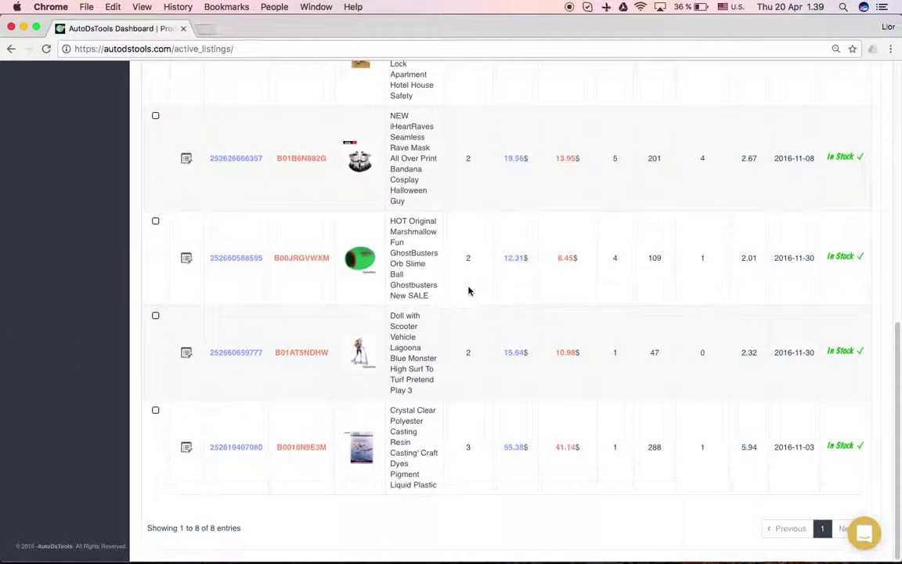
{"action": "scroll", "coordinate": [467, 290], "scroll_direction": "up", "scroll_amount": 2}
{"action": "scroll", "coordinate": [470, 274], "scroll_direction": "down", "scroll_amount": 2}
{"action": "scroll", "coordinate": [438, 269], "scroll_direction": "up", "scroll_amount": 1}
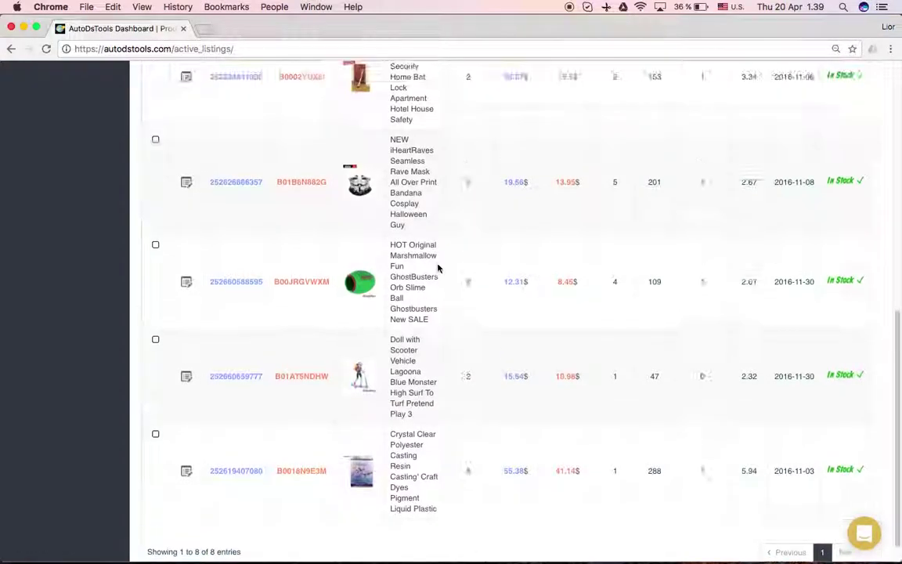
{"action": "scroll", "coordinate": [438, 269], "scroll_direction": "up", "scroll_amount": 10}
{"action": "scroll", "coordinate": [463, 306], "scroll_direction": "down", "scroll_amount": 10}
{"action": "scroll", "coordinate": [482, 419], "scroll_direction": "up", "scroll_amount": 8}
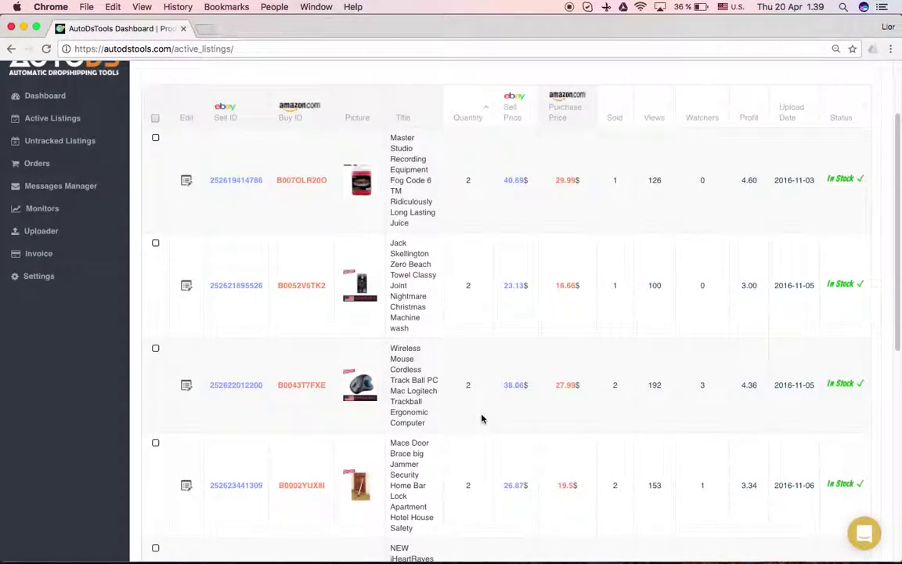
{"action": "scroll", "coordinate": [482, 419], "scroll_direction": "up", "scroll_amount": 3}
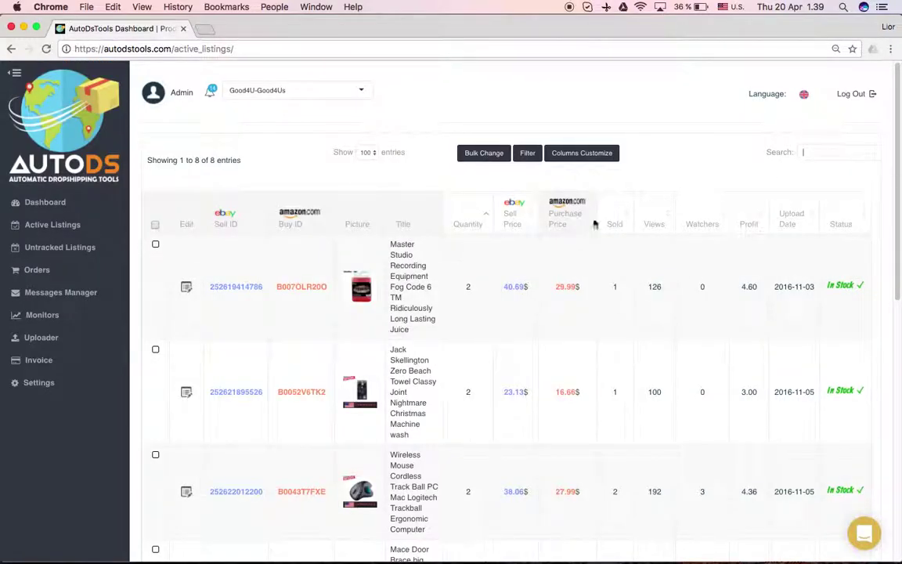
Search the listings for the copied eBay sell ID of the Master Studio fog juice item, and clear the search
{"action": "left_click", "coordinate": [213, 289]}
{"action": "right_click", "coordinate": [241, 289]}
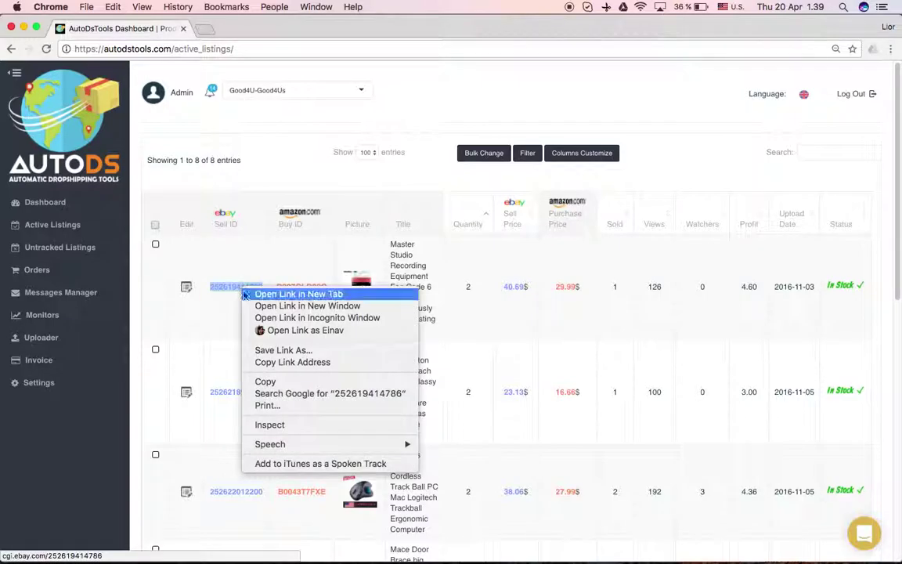
{"action": "left_click", "coordinate": [267, 381]}
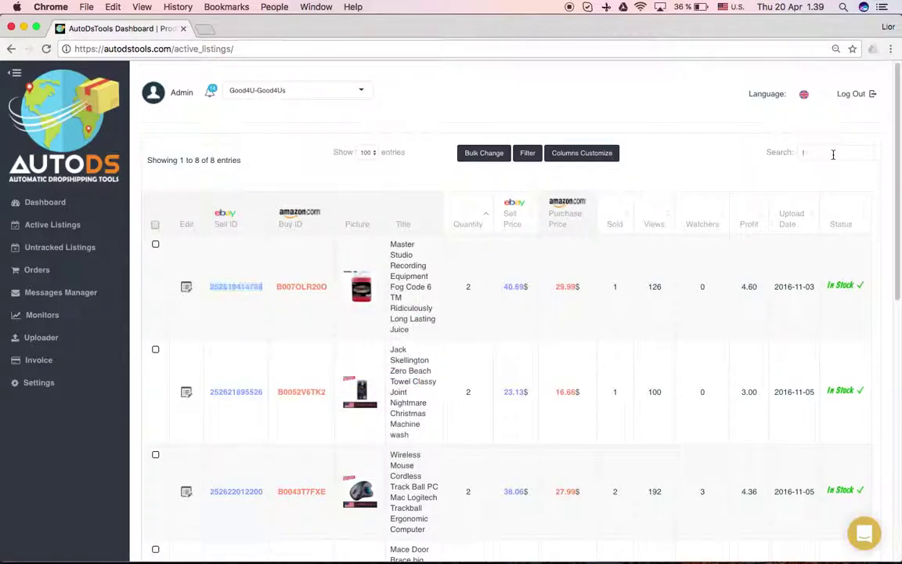
{"action": "right_click", "coordinate": [830, 152]}
{"action": "left_click", "coordinate": [758, 215]}
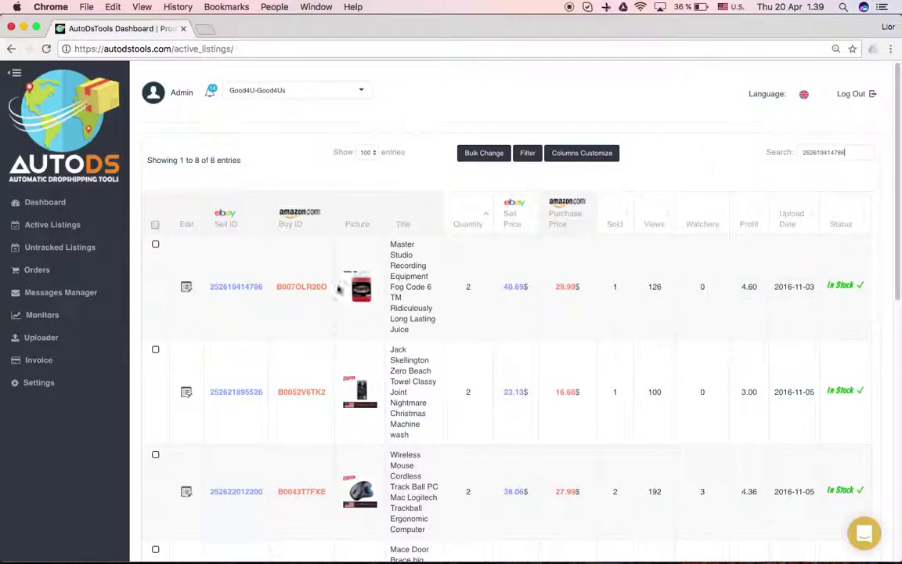
{"action": "double_click", "coordinate": [836, 152]}
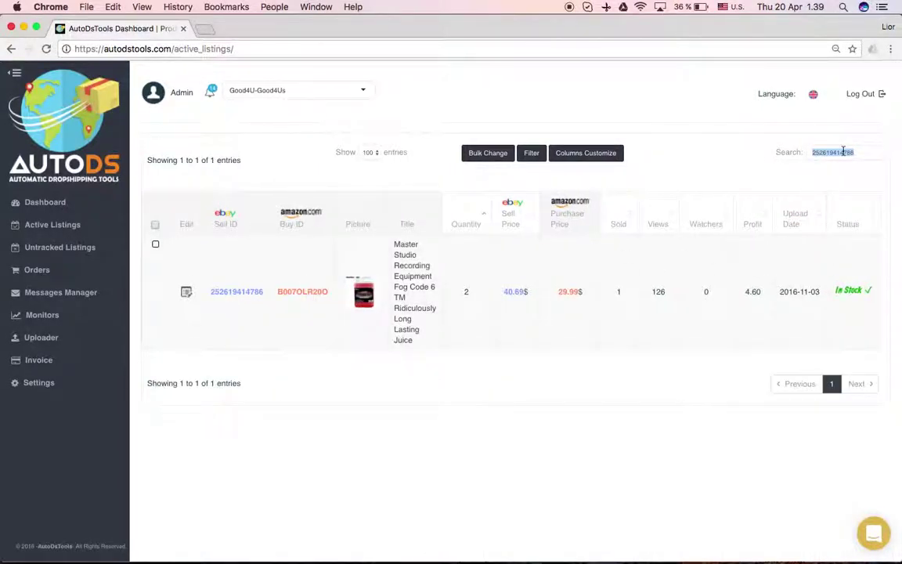
{"action": "key", "text": "BackSpace"}
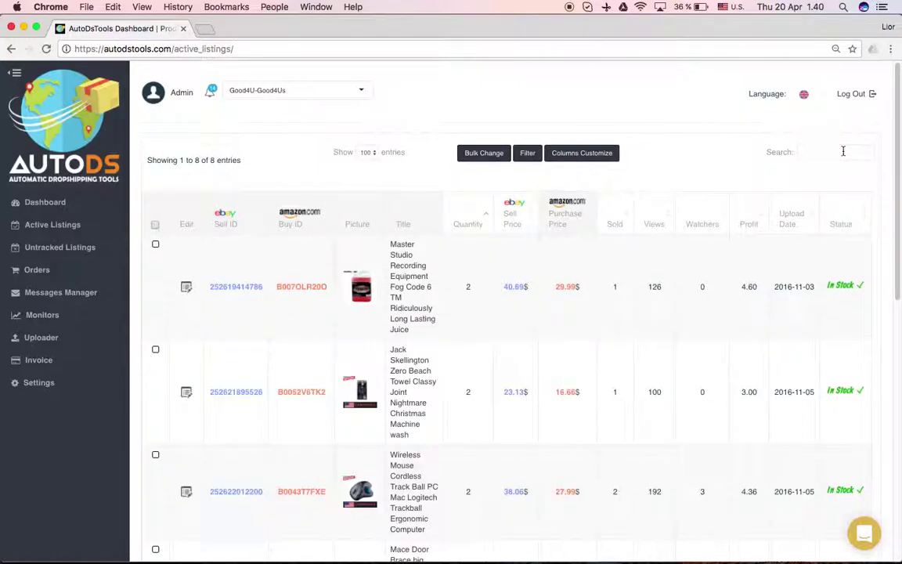
Search the listings for the title keyword "mach" and clear the search
{"action": "type", "text": "mach"}
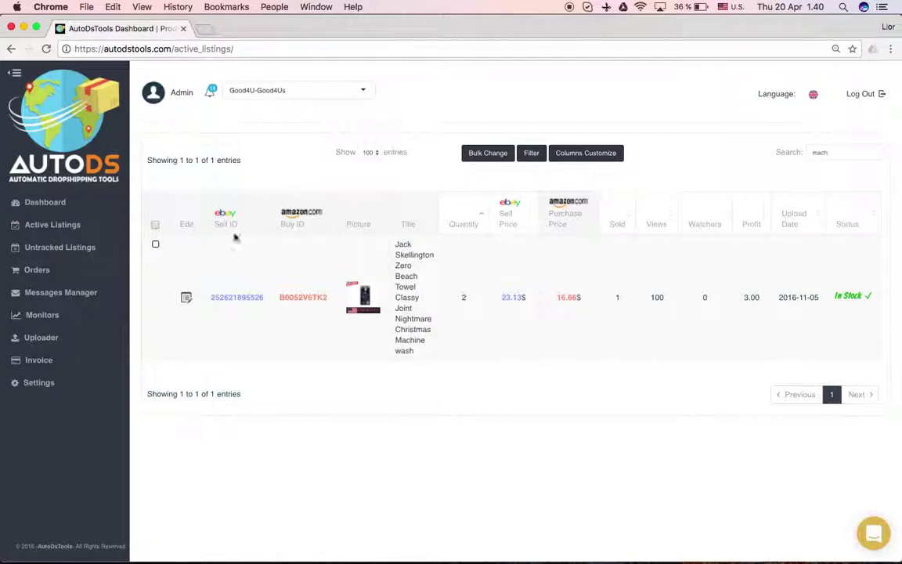
{"action": "left_click", "coordinate": [823, 153]}
{"action": "double_click", "coordinate": [816, 153]}
{"action": "key", "text": "BackSpace"}
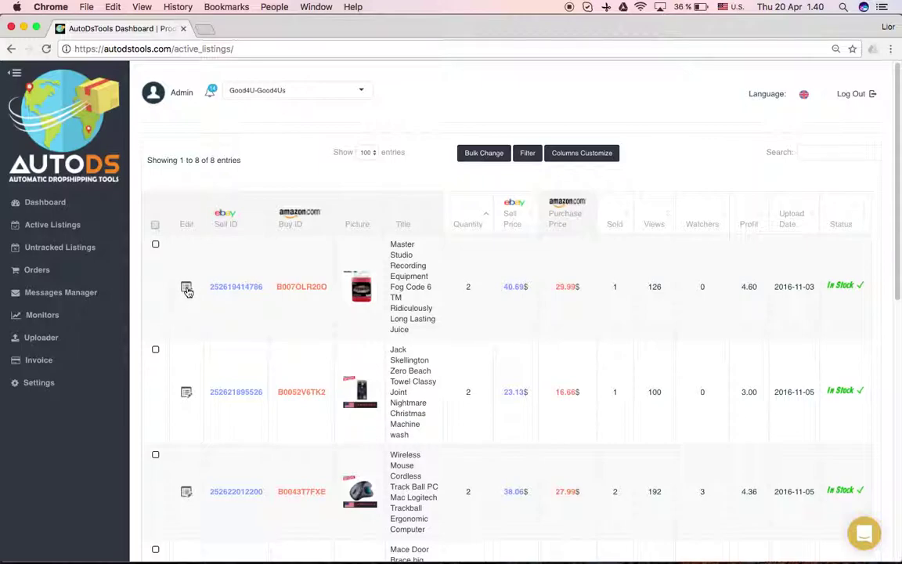
Open the Master Studio fog juice listing for editing and review its price, profit, title and buy item ID fields
{"action": "left_click", "coordinate": [186, 289]}
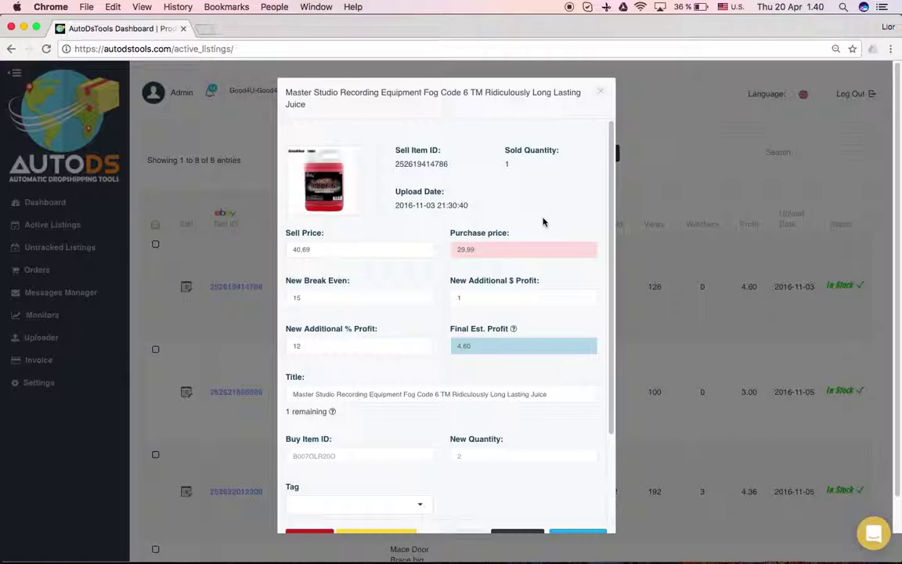
{"action": "scroll", "coordinate": [426, 239], "scroll_direction": "down", "scroll_amount": 2}
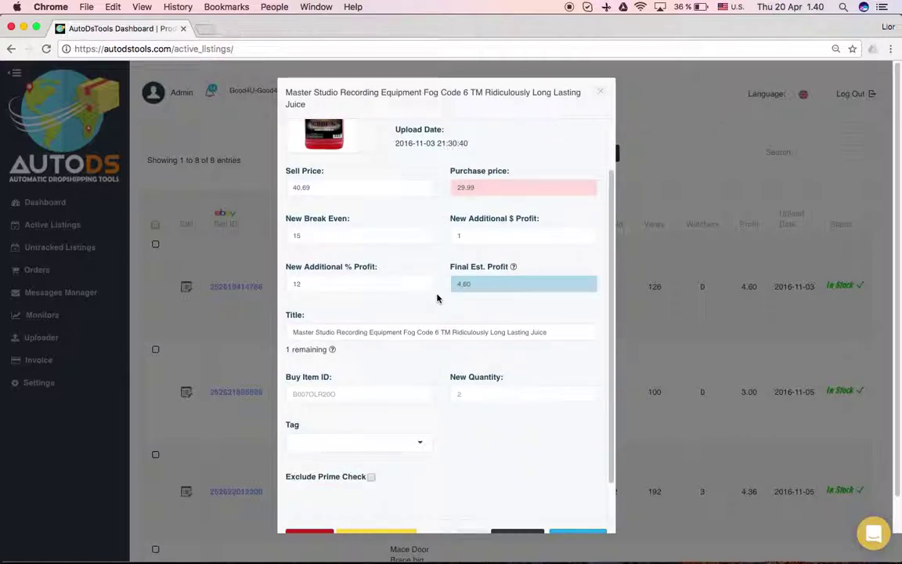
{"action": "scroll", "coordinate": [434, 258], "scroll_direction": "up", "scroll_amount": 2}
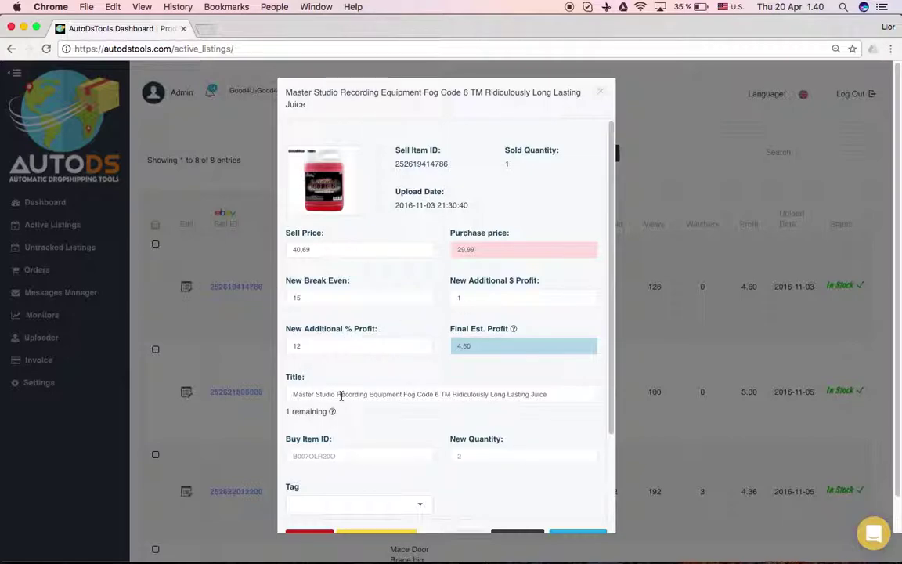
{"action": "left_click_drag", "start_coordinate": [610, 231], "coordinate": [610, 320]}
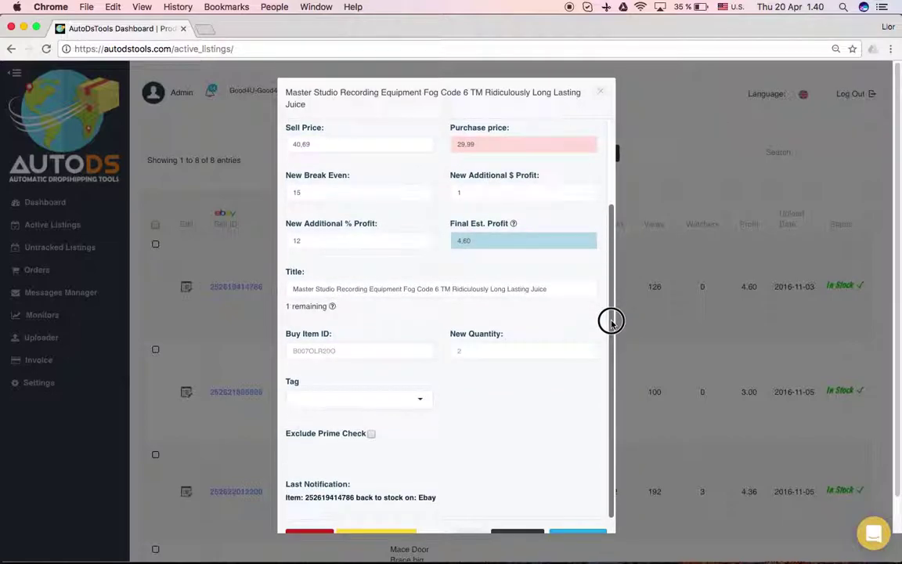
{"action": "left_click", "coordinate": [347, 346]}
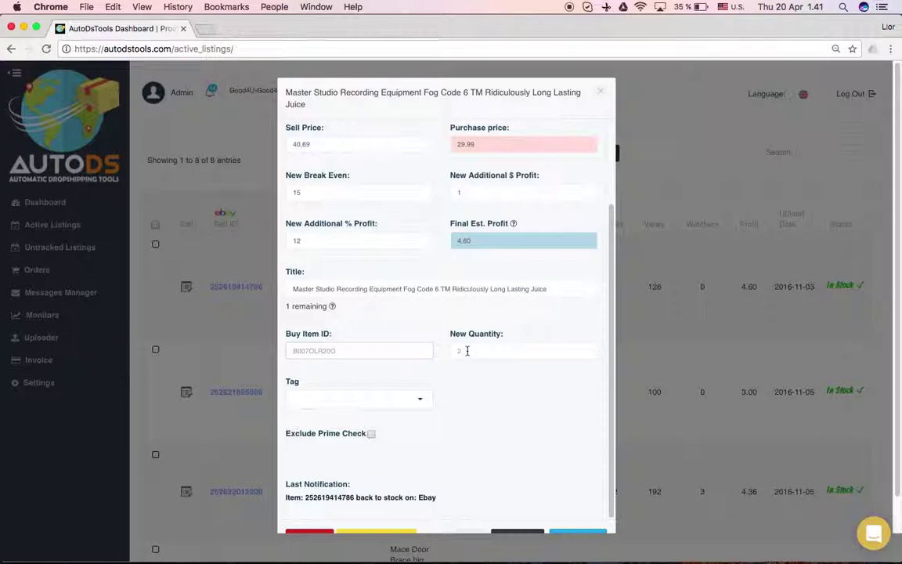
Look through the existing tags available for the listing without choosing one
{"action": "left_click", "coordinate": [421, 399]}
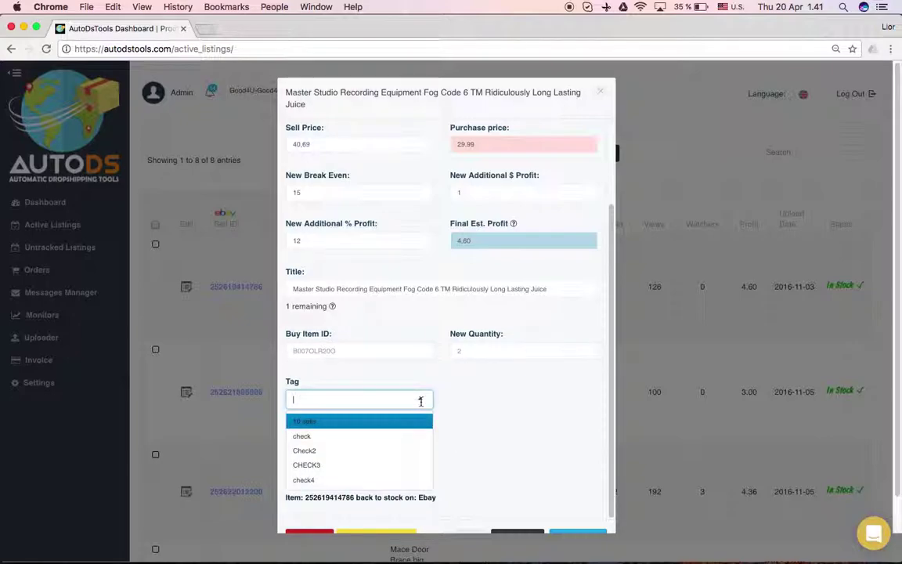
{"action": "left_click", "coordinate": [422, 399]}
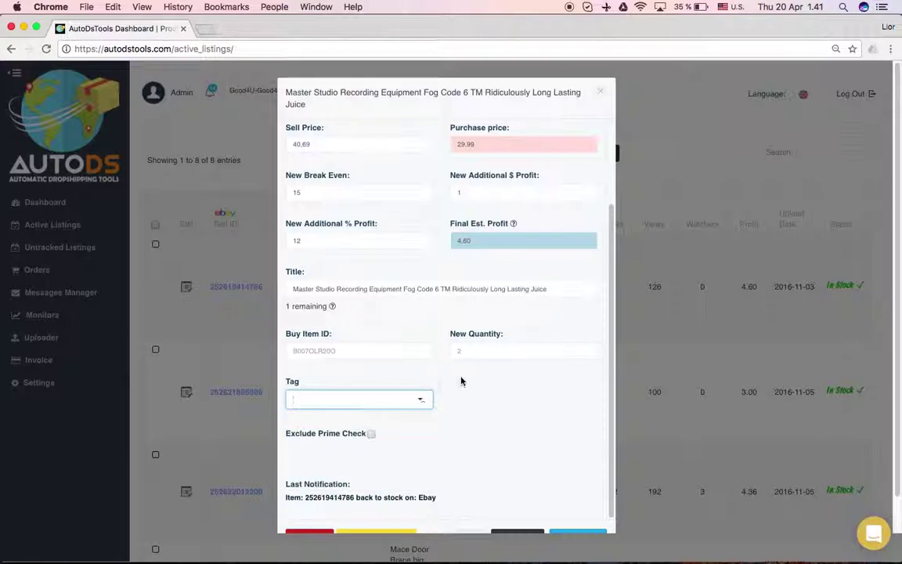
{"action": "scroll", "coordinate": [488, 388], "scroll_direction": "down", "scroll_amount": 1}
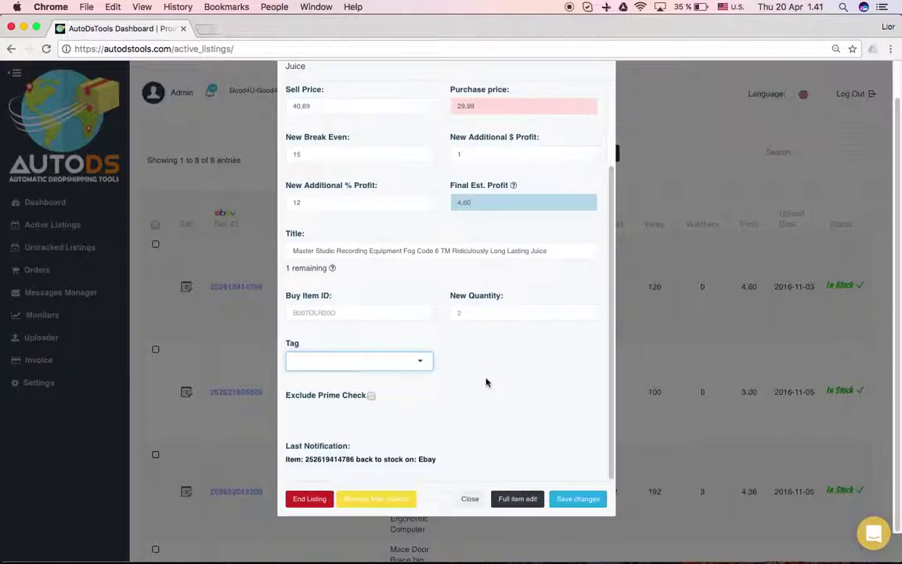
{"action": "left_click", "coordinate": [375, 363]}
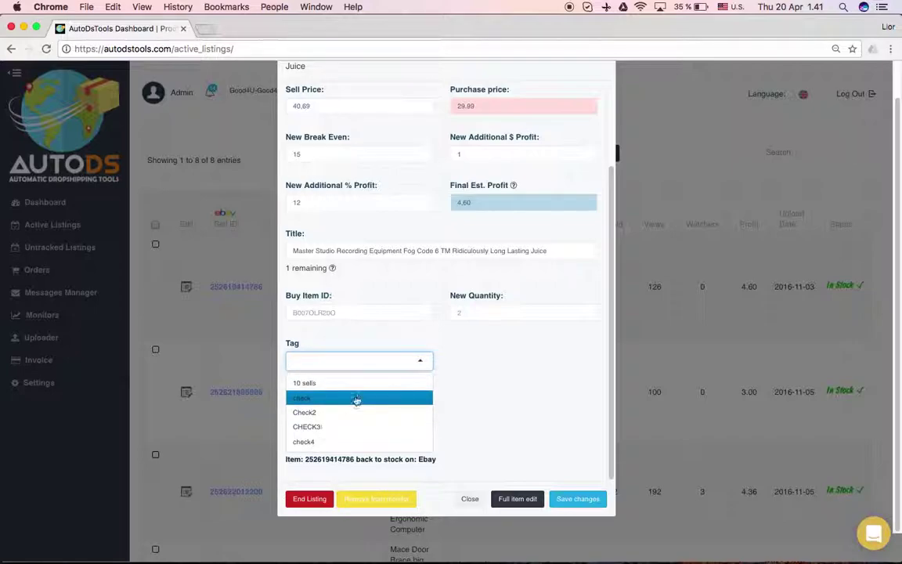
{"action": "left_click", "coordinate": [361, 356]}
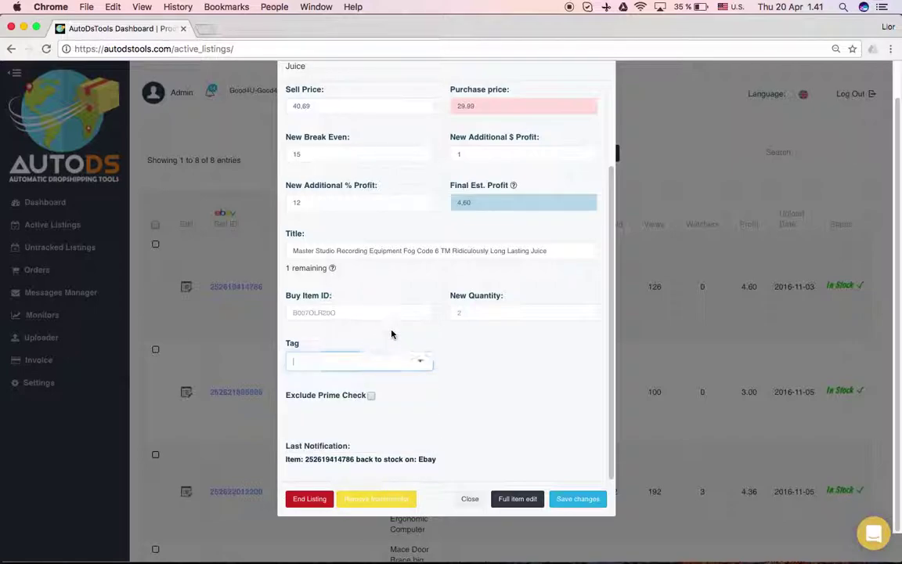
{"action": "left_click", "coordinate": [392, 334]}
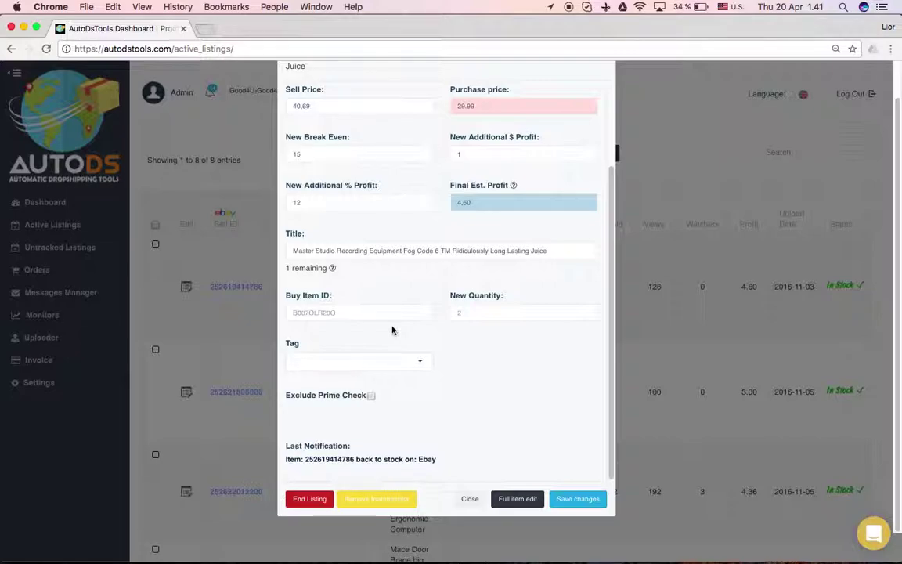
Create a new tag named "addon" and assign it to the listing
{"action": "left_click", "coordinate": [361, 360]}
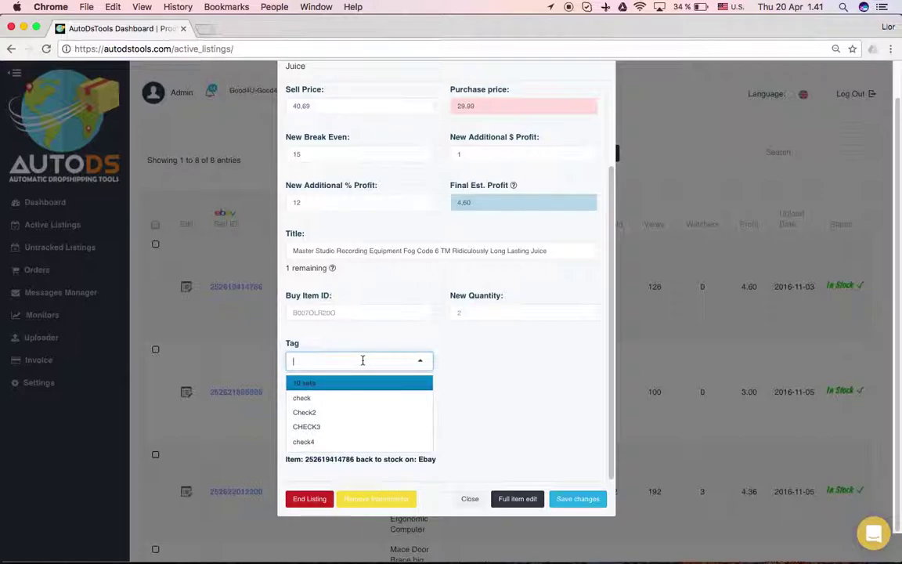
{"action": "type", "text": "add"}
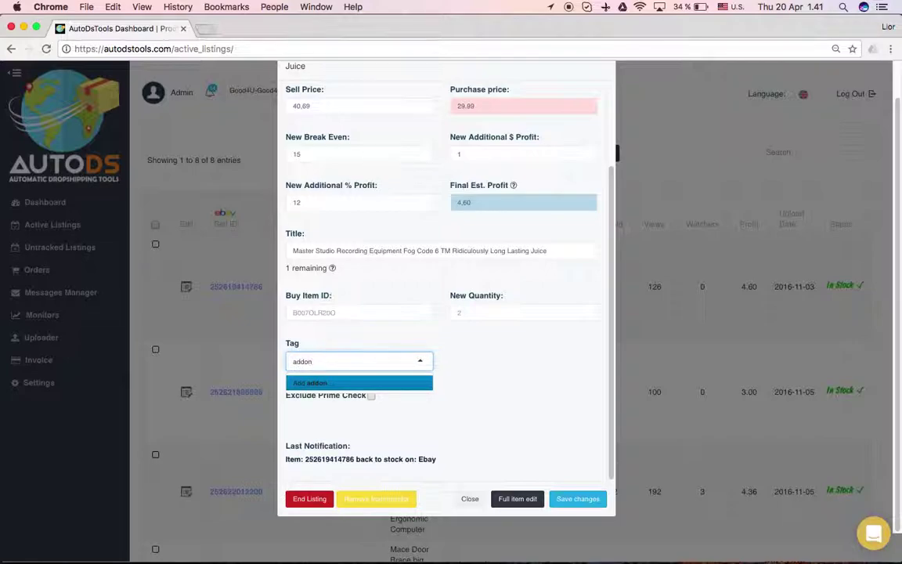
{"action": "type", "text": "on"}
{"action": "key", "text": "Return"}
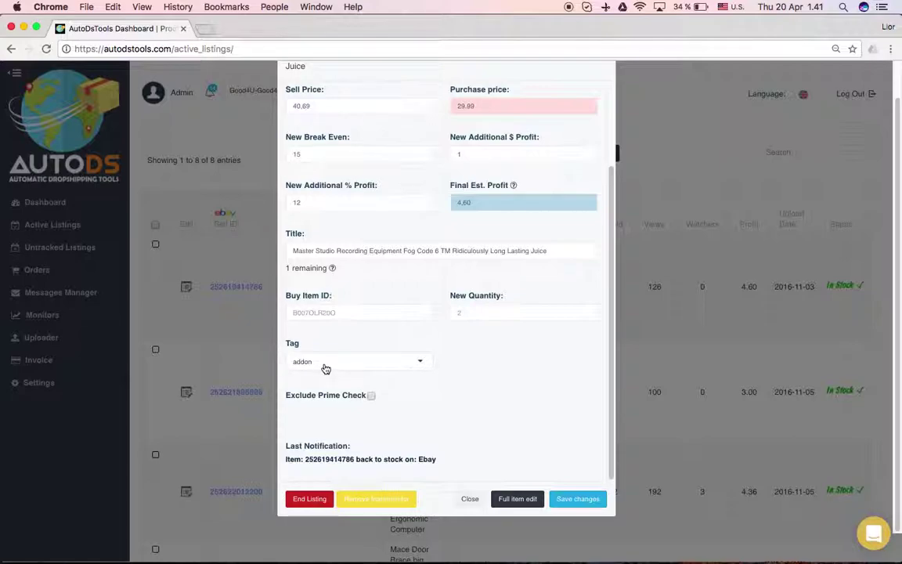
Review the listing's pricing fields, remaining options and last notification text
{"action": "scroll", "coordinate": [498, 270], "scroll_direction": "up", "scroll_amount": 5}
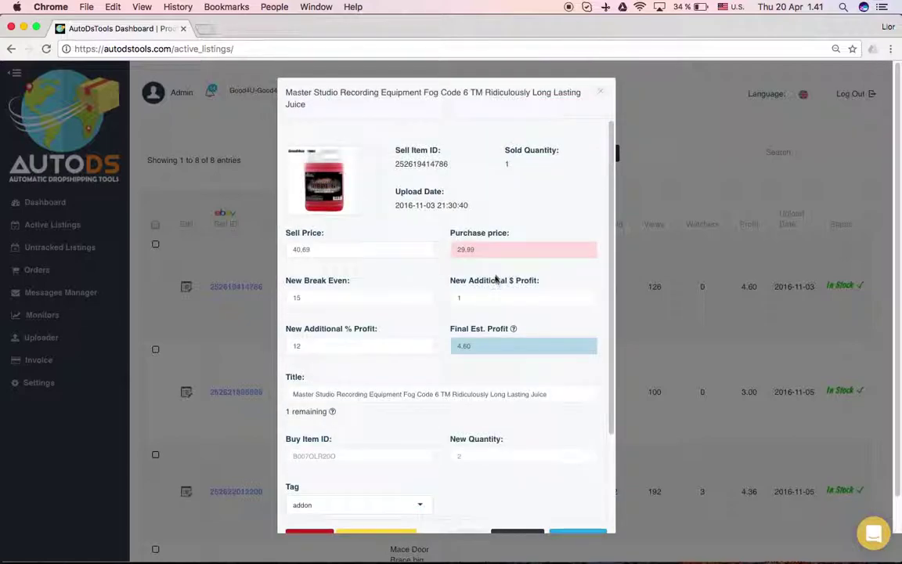
{"action": "scroll", "coordinate": [419, 322], "scroll_direction": "down", "scroll_amount": 5}
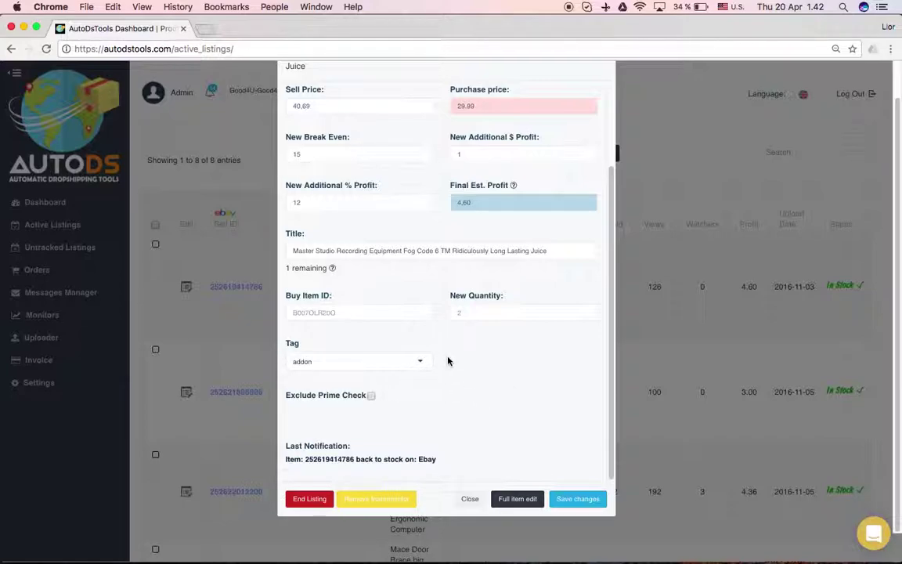
{"action": "scroll", "coordinate": [448, 359], "scroll_direction": "up", "scroll_amount": 5}
{"action": "scroll", "coordinate": [446, 361], "scroll_direction": "down", "scroll_amount": 3}
{"action": "scroll", "coordinate": [446, 361], "scroll_direction": "down", "scroll_amount": 2}
{"action": "left_click_drag", "start_coordinate": [285, 459], "coordinate": [447, 459]}
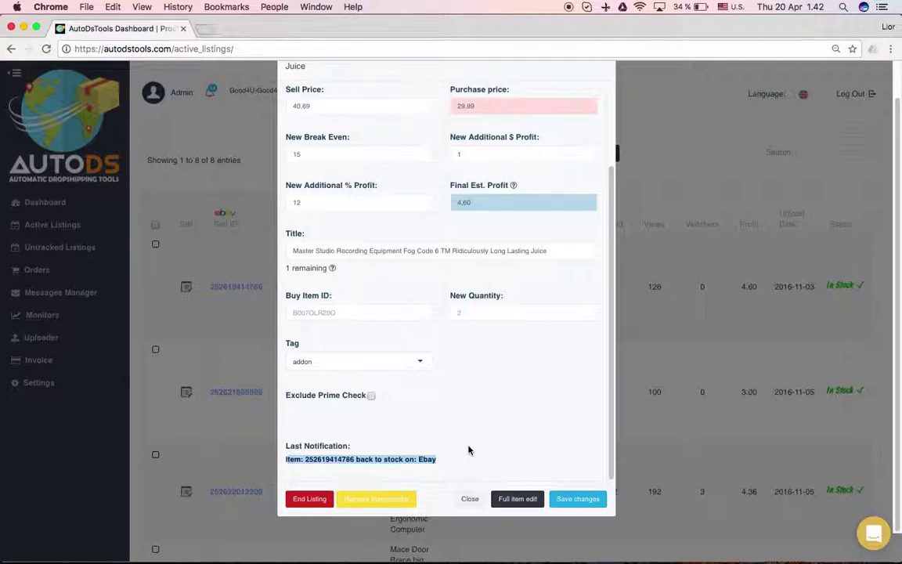
{"action": "left_click", "coordinate": [466, 444]}
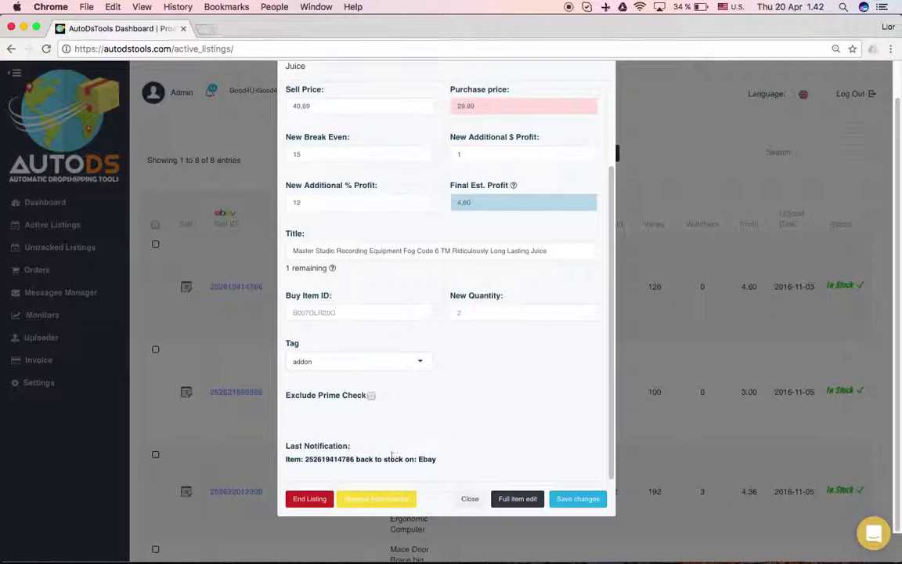
Highlight the last notification text of the fog juice listing to read it
{"action": "left_click_drag", "start_coordinate": [286, 459], "coordinate": [418, 459]}
{"action": "left_click_drag", "start_coordinate": [437, 459], "coordinate": [297, 453]}
{"action": "left_click", "coordinate": [304, 456]}
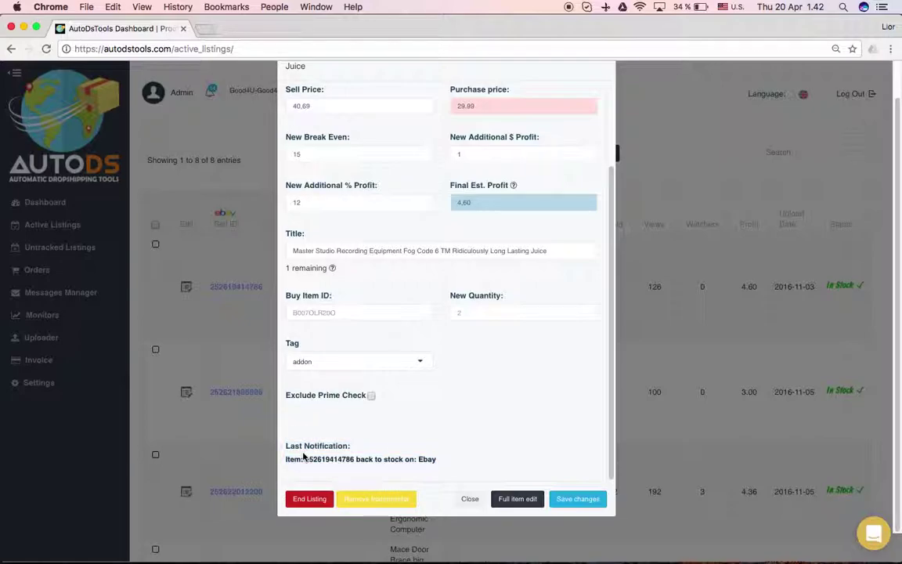
Open the listing's full item edit page, review its details, photos, description and policies, and leave without saving
{"action": "left_click", "coordinate": [524, 502]}
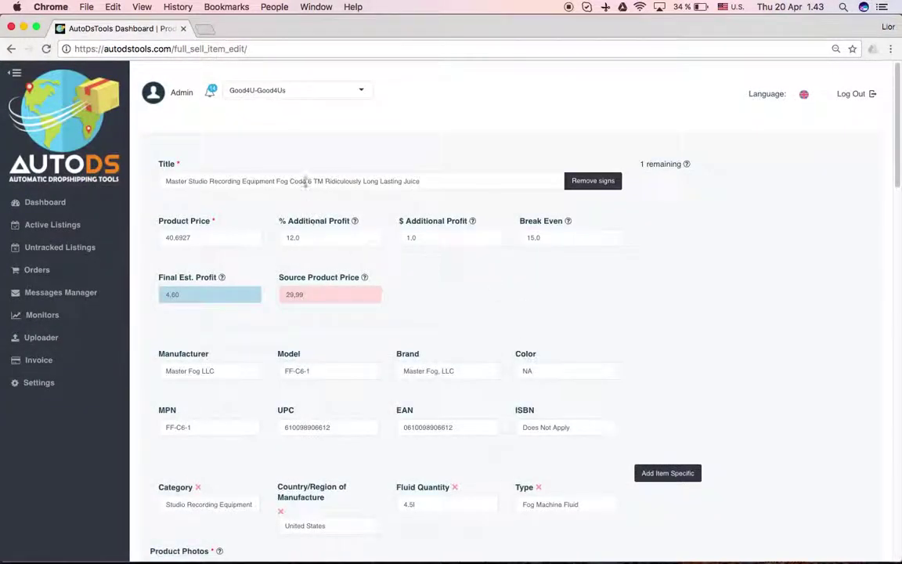
{"action": "scroll", "coordinate": [292, 258], "scroll_direction": "down", "scroll_amount": 2}
{"action": "scroll", "coordinate": [290, 270], "scroll_direction": "down", "scroll_amount": 1}
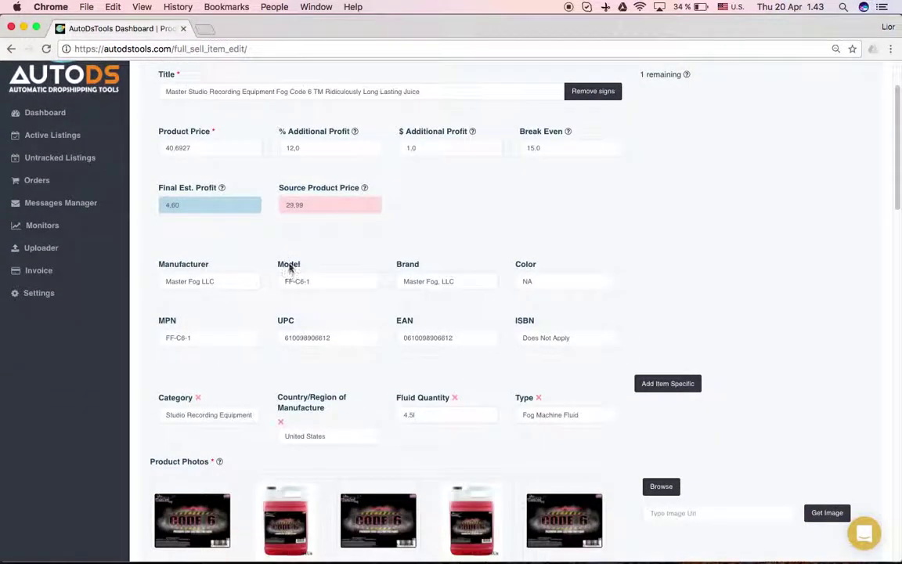
{"action": "scroll", "coordinate": [278, 363], "scroll_direction": "down", "scroll_amount": 2}
{"action": "scroll", "coordinate": [278, 363], "scroll_direction": "down", "scroll_amount": 4}
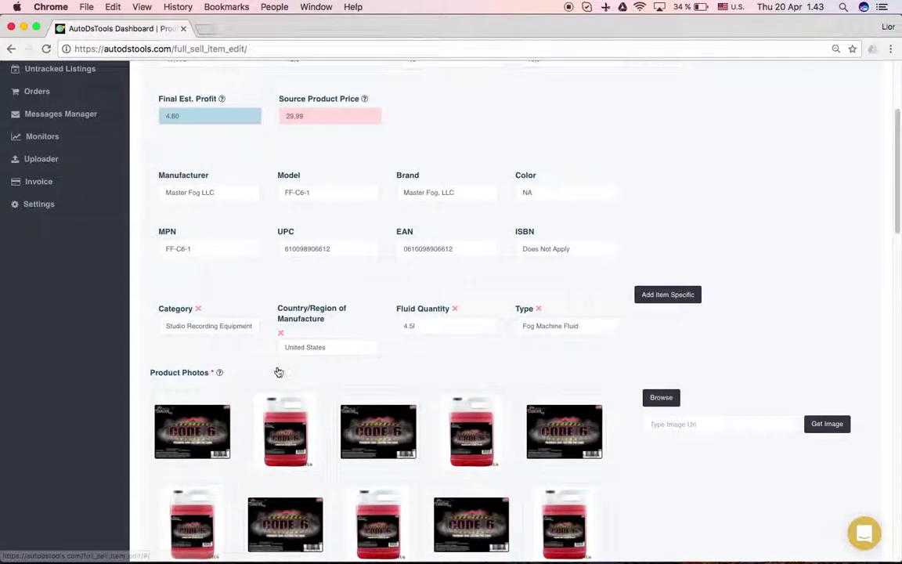
{"action": "scroll", "coordinate": [290, 364], "scroll_direction": "down", "scroll_amount": 10}
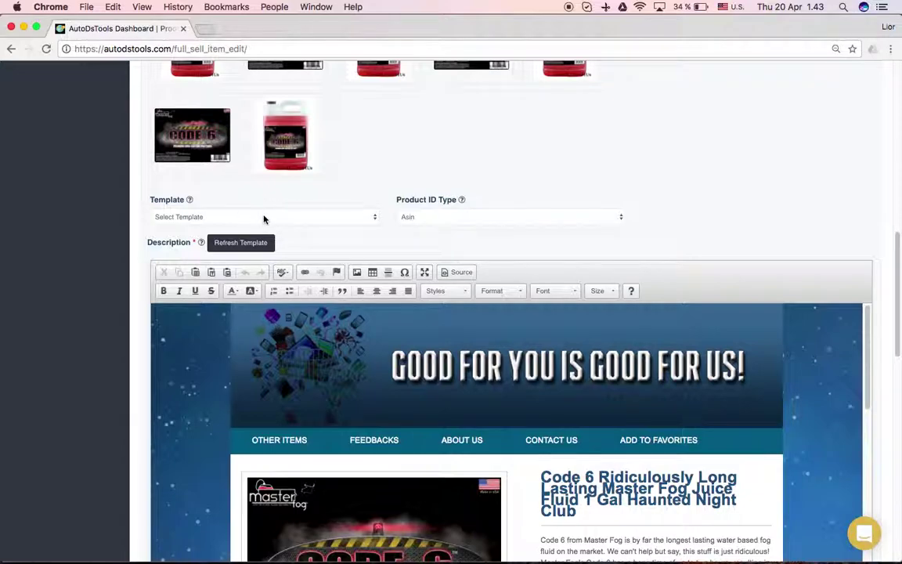
{"action": "scroll", "coordinate": [354, 236], "scroll_direction": "down", "scroll_amount": 1}
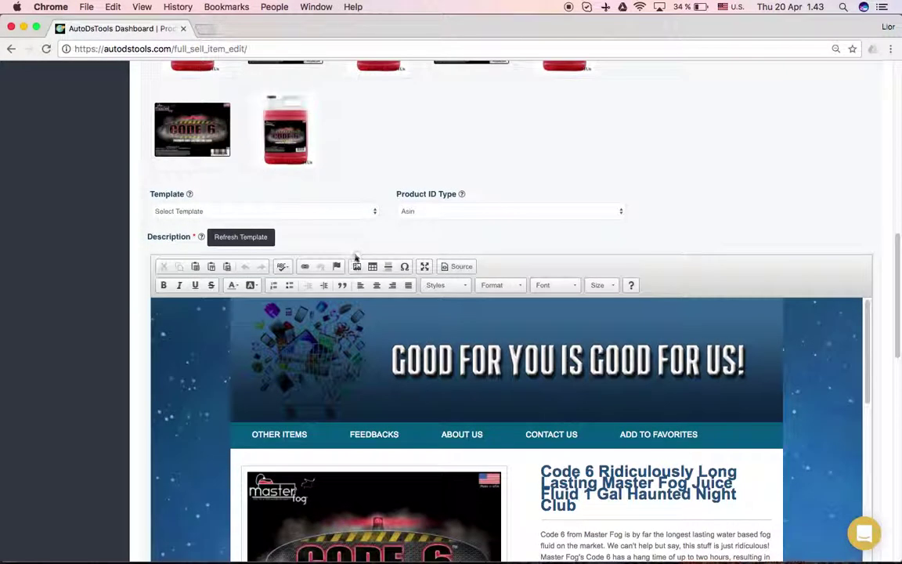
{"action": "scroll", "coordinate": [495, 336], "scroll_direction": "down", "scroll_amount": 15}
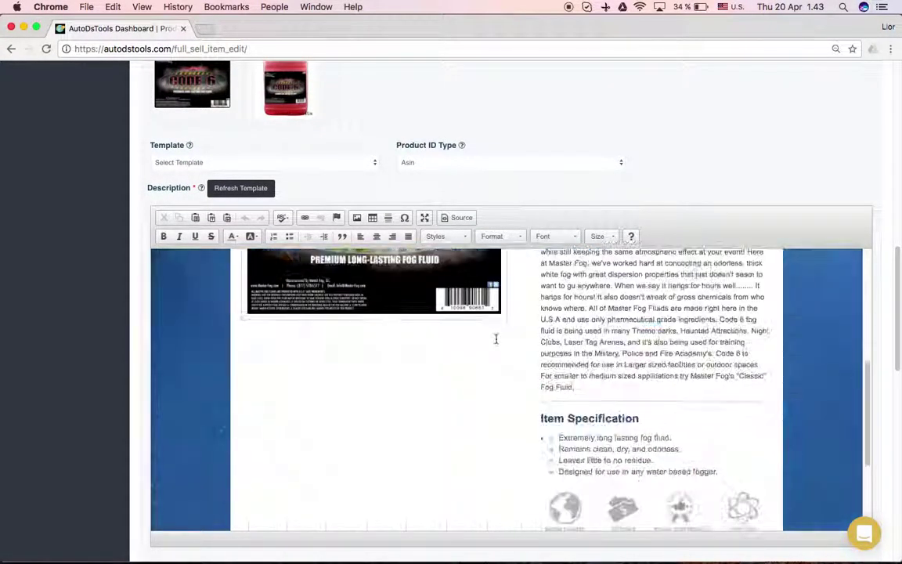
{"action": "scroll", "coordinate": [495, 335], "scroll_direction": "down", "scroll_amount": 15}
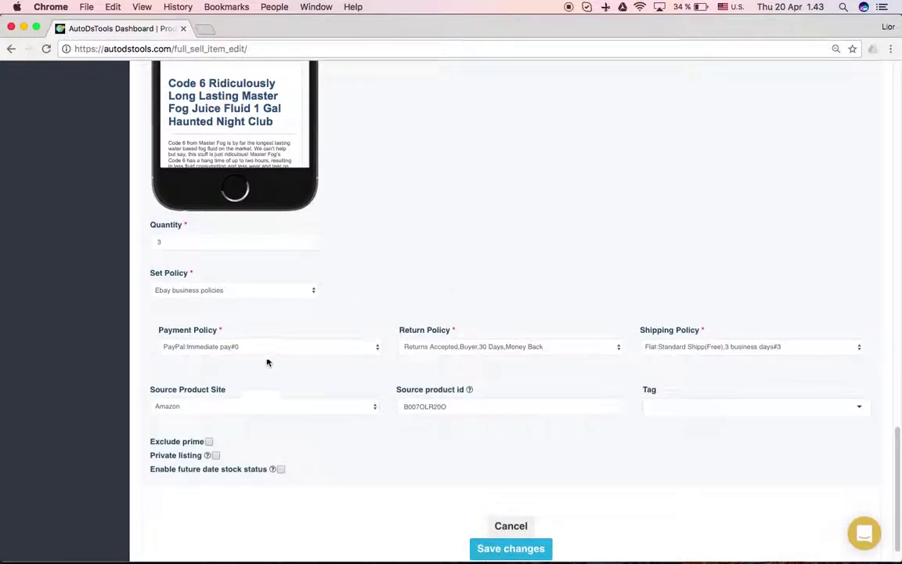
{"action": "scroll", "coordinate": [280, 423], "scroll_direction": "down", "scroll_amount": 2}
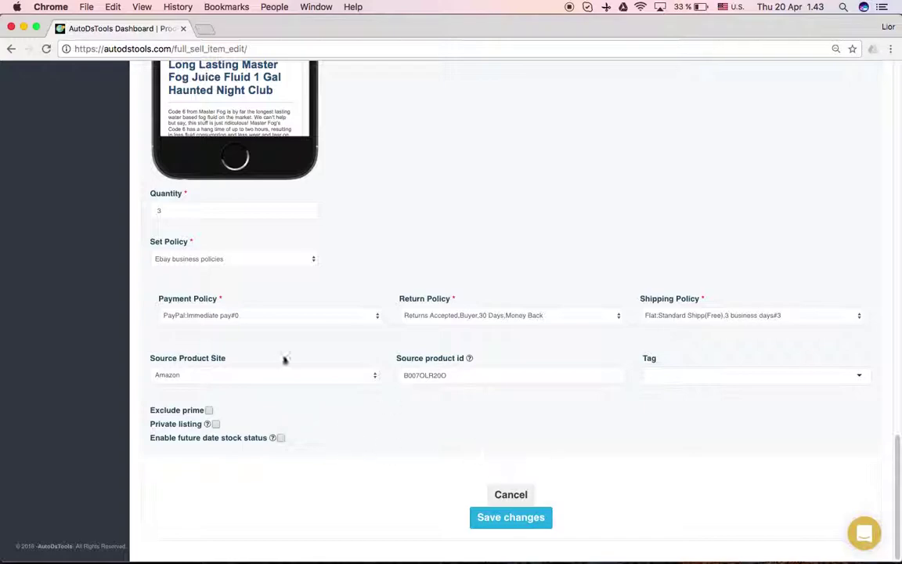
{"action": "left_click", "coordinate": [513, 495]}
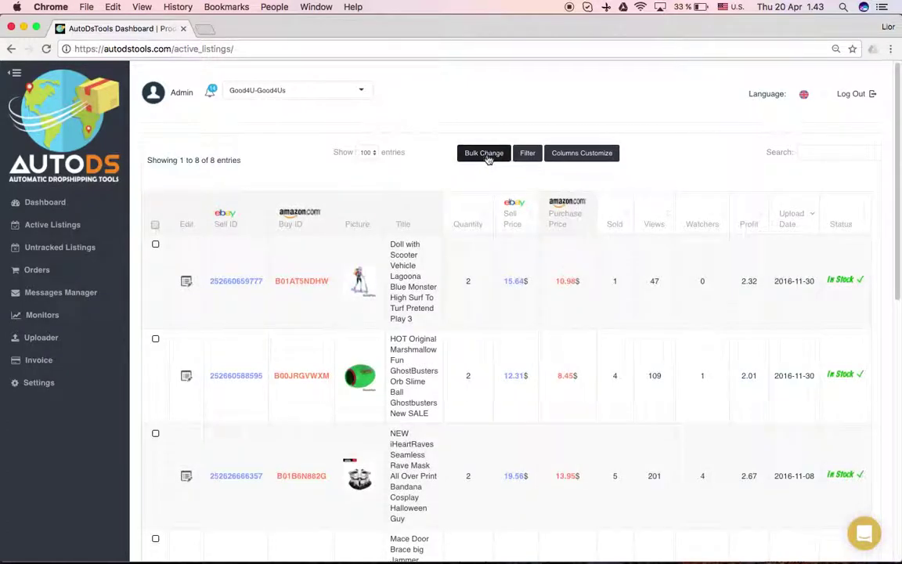
Select the first three active listings and open them for bulk change
{"action": "left_click", "coordinate": [156, 245]}
{"action": "left_click", "coordinate": [156, 338]}
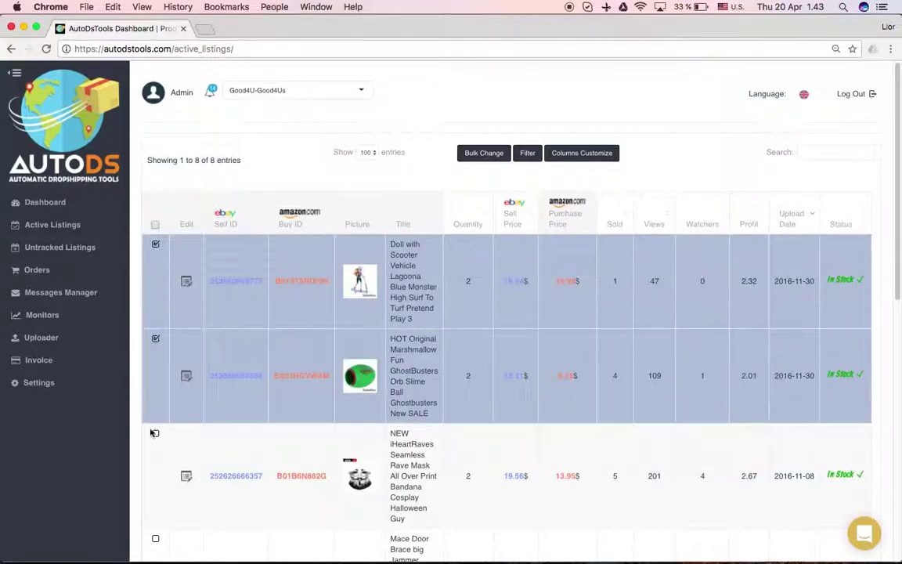
{"action": "left_click", "coordinate": [155, 435]}
{"action": "left_click", "coordinate": [484, 153]}
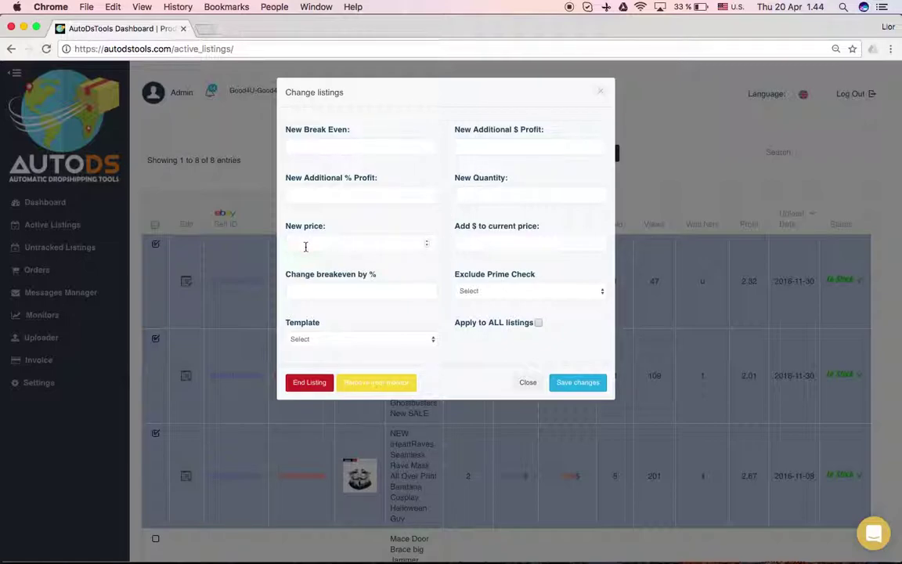
Review the bulk change fields, including the Exclude Prime Check and Template options, and close without saving
{"action": "left_click", "coordinate": [345, 241]}
{"action": "left_click", "coordinate": [342, 290]}
{"action": "left_click", "coordinate": [575, 293]}
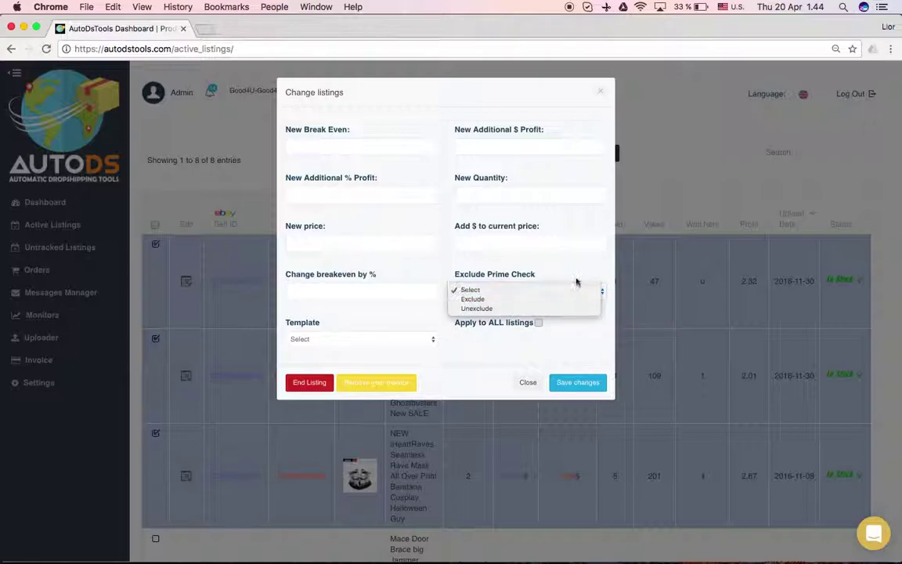
{"action": "left_click", "coordinate": [574, 261]}
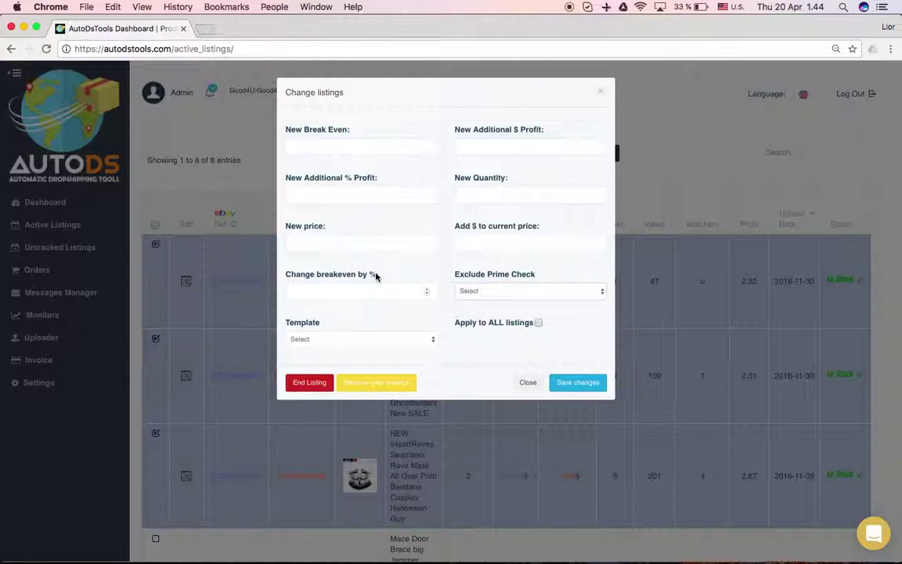
{"action": "left_click", "coordinate": [381, 339]}
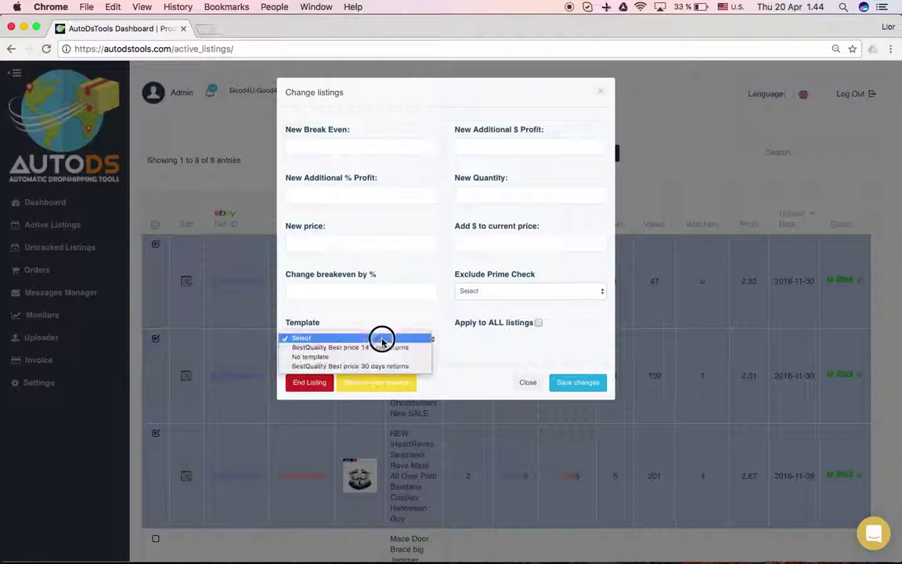
{"action": "left_click", "coordinate": [383, 317]}
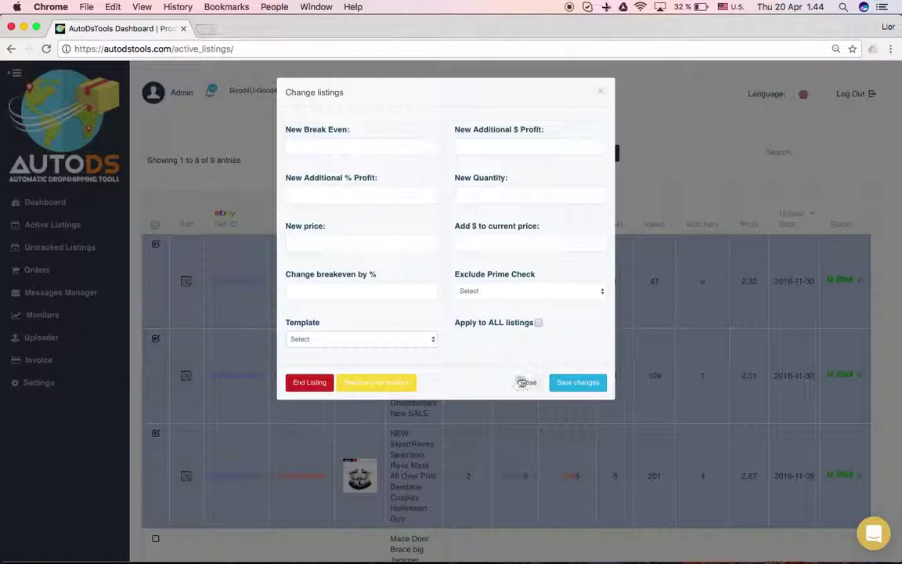
{"action": "left_click", "coordinate": [528, 382]}
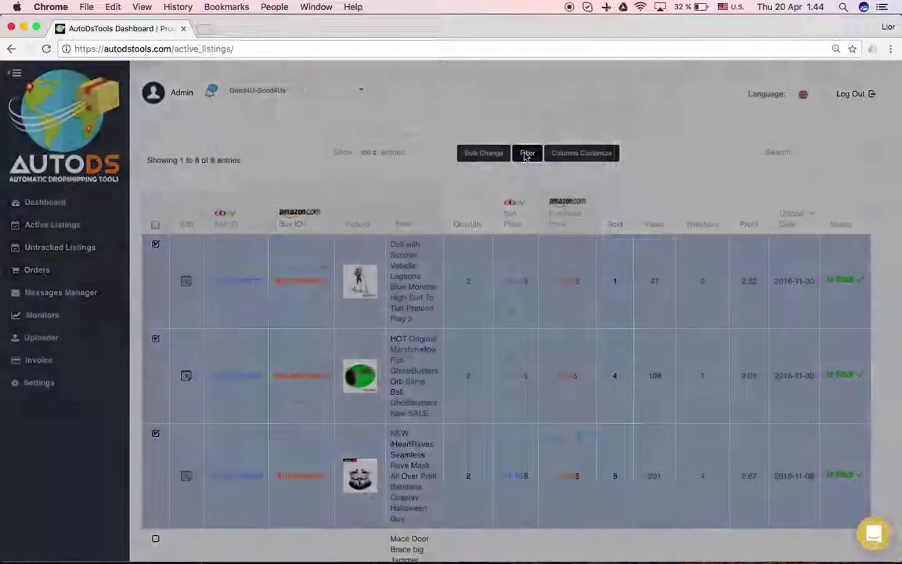
Open the active listings filter and review its available criteria from Quantity to Prime Excluded
{"action": "left_click", "coordinate": [527, 154]}
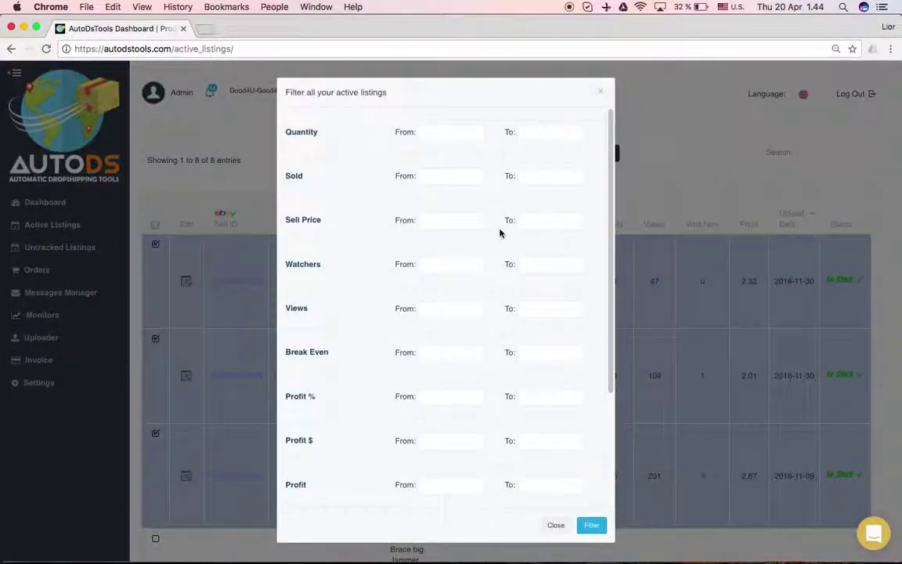
{"action": "scroll", "coordinate": [396, 252], "scroll_direction": "down", "scroll_amount": 4}
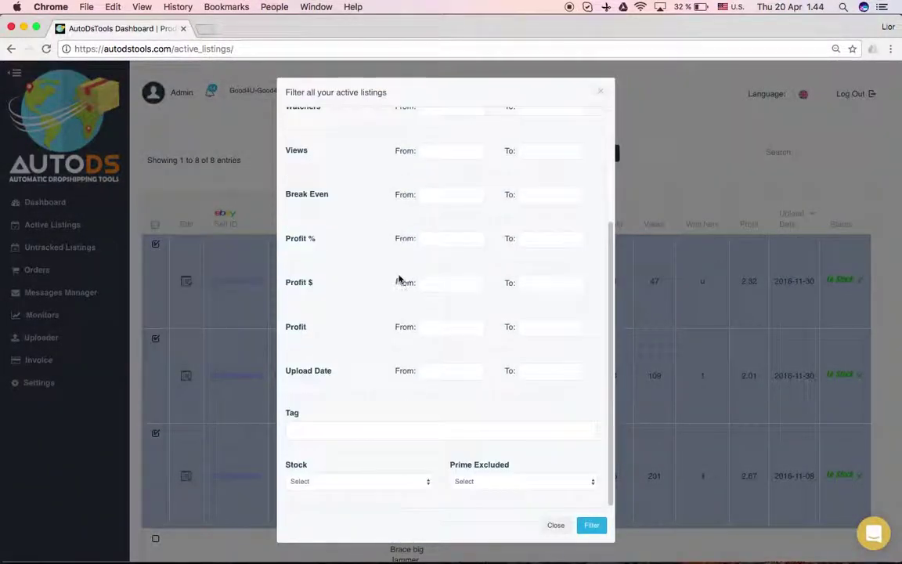
{"action": "scroll", "coordinate": [399, 278], "scroll_direction": "up", "scroll_amount": 4}
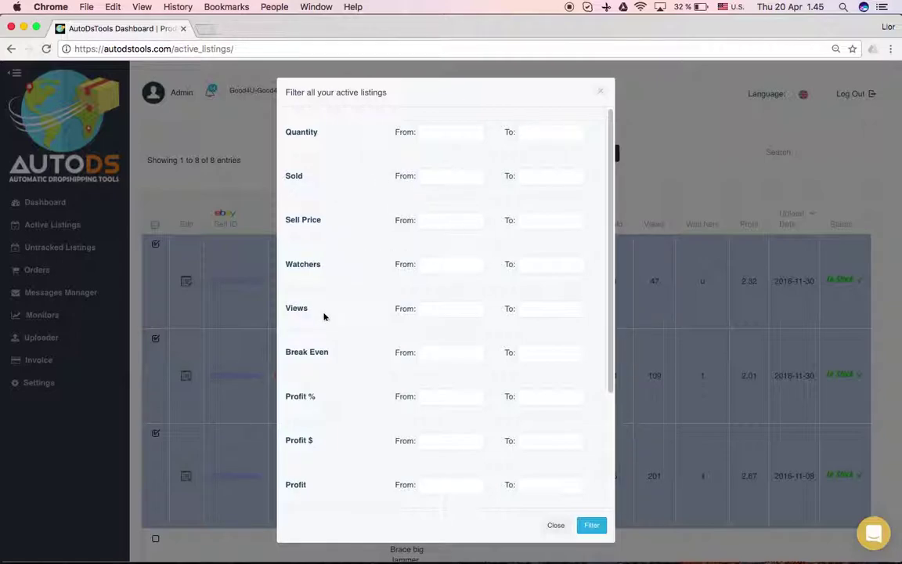
{"action": "scroll", "coordinate": [344, 368], "scroll_direction": "down", "scroll_amount": 5}
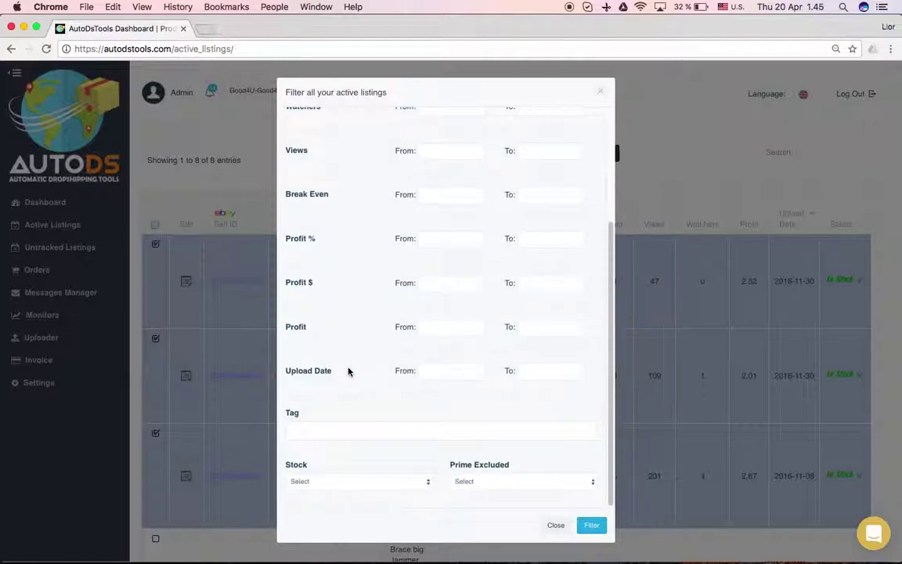
Add the tag Check2 as a criterion in the active listings filter
{"action": "left_click", "coordinate": [353, 434]}
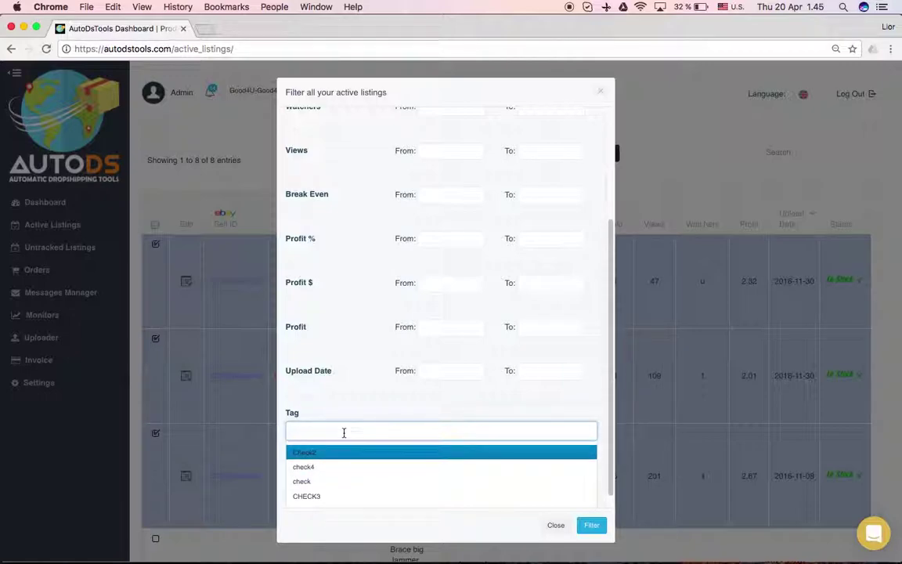
{"action": "type", "text": "il"}
{"action": "left_click", "coordinate": [322, 455]}
{"action": "left_click", "coordinate": [350, 416]}
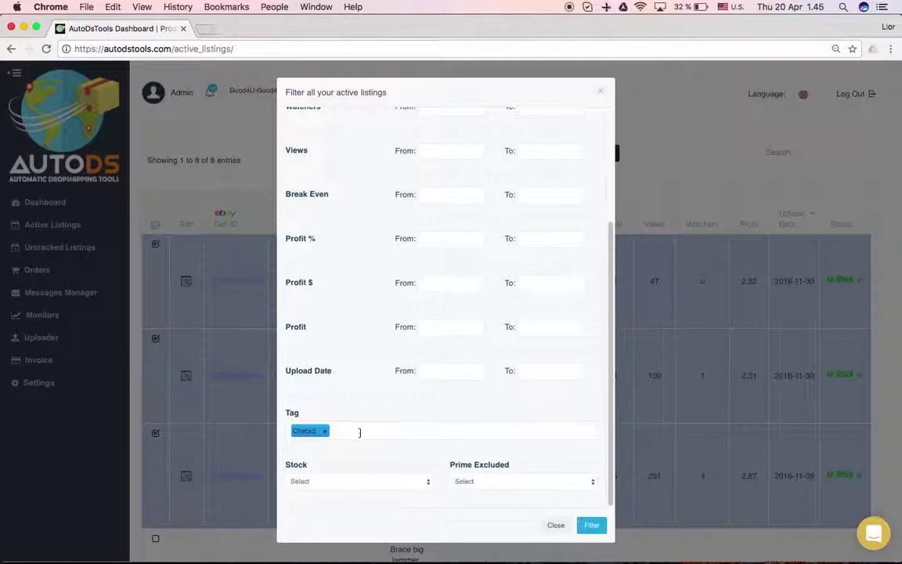
Look at the Stock and Prime Excluded filter options and close the filter without applying it
{"action": "left_click", "coordinate": [399, 486]}
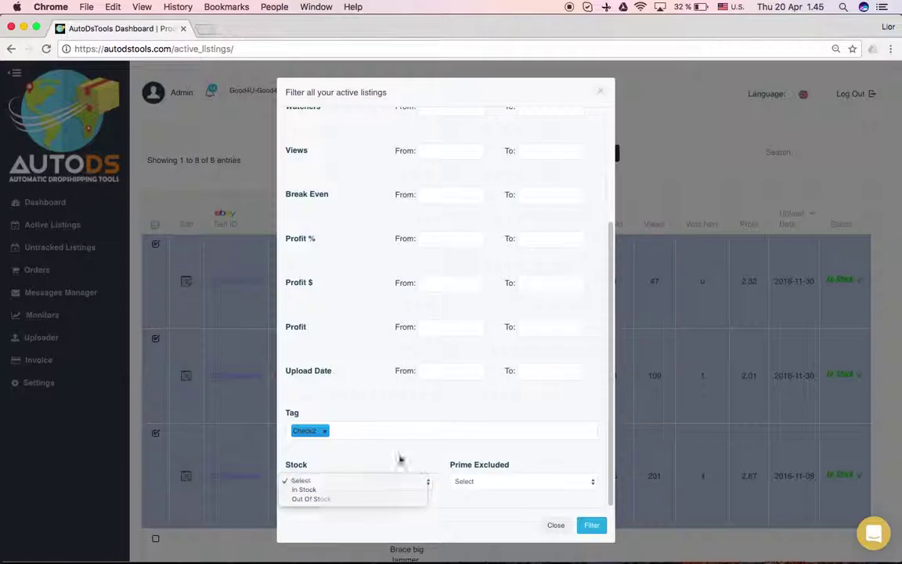
{"action": "left_click", "coordinate": [494, 488]}
{"action": "left_click", "coordinate": [497, 484]}
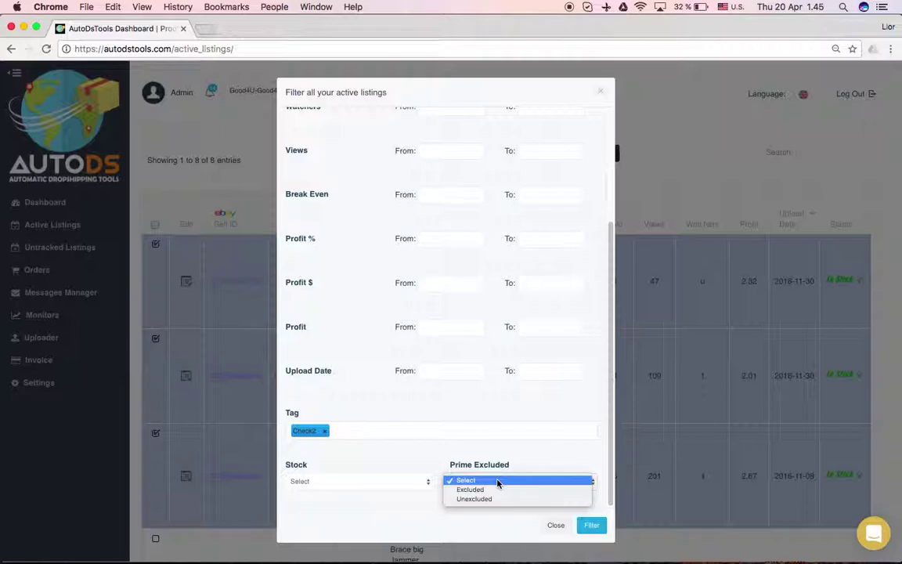
{"action": "left_click", "coordinate": [497, 483]}
{"action": "scroll", "coordinate": [517, 430], "scroll_direction": "up", "scroll_amount": 3}
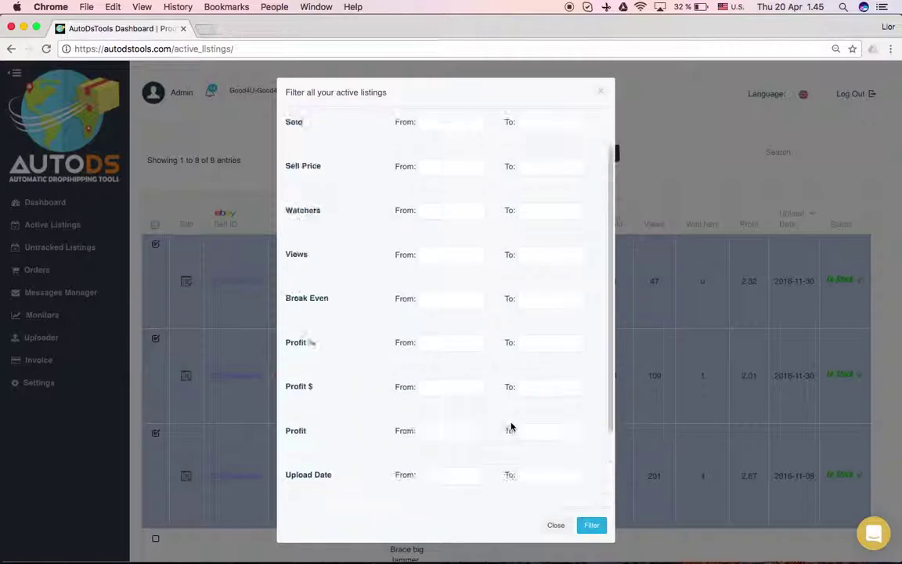
{"action": "left_click", "coordinate": [555, 527]}
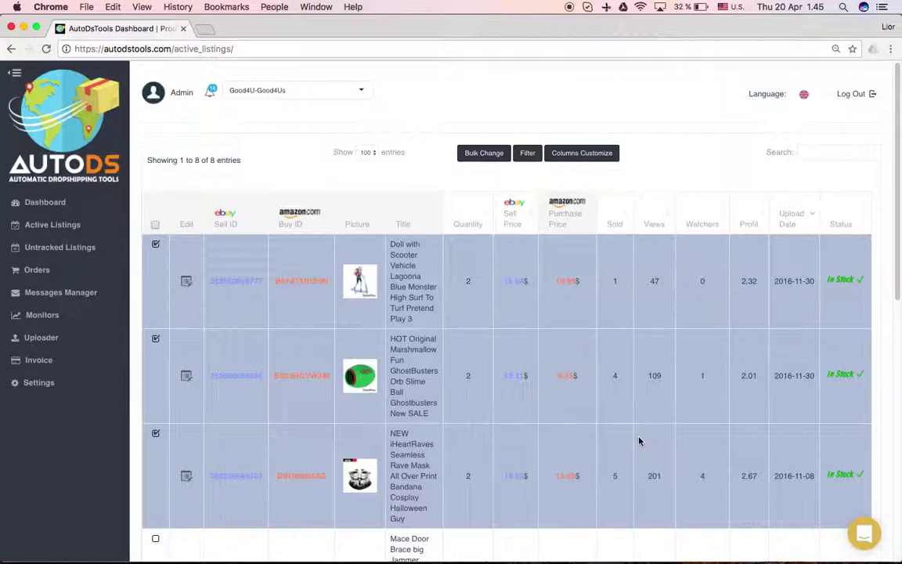
Hide the Upload Date and Views columns in the active listings table
{"action": "left_click", "coordinate": [605, 154]}
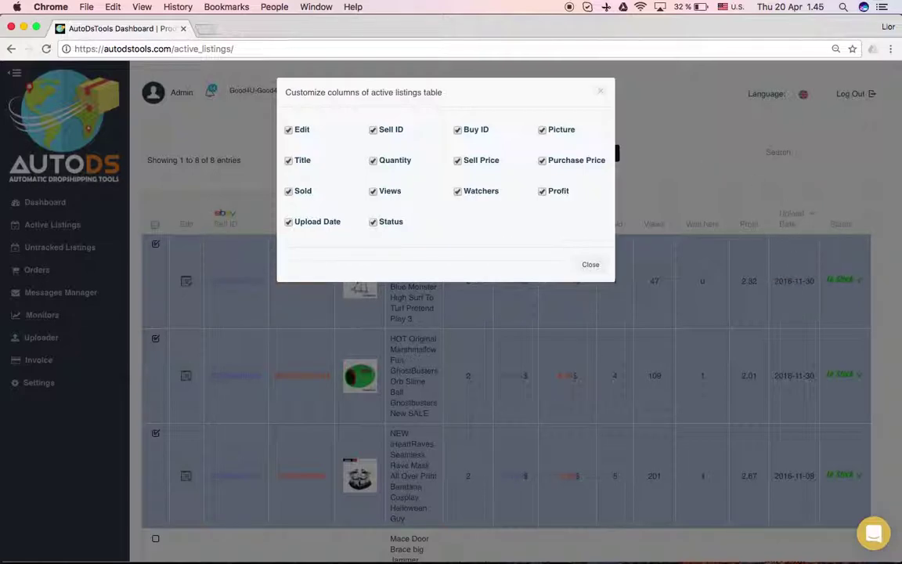
{"action": "left_click", "coordinate": [289, 223]}
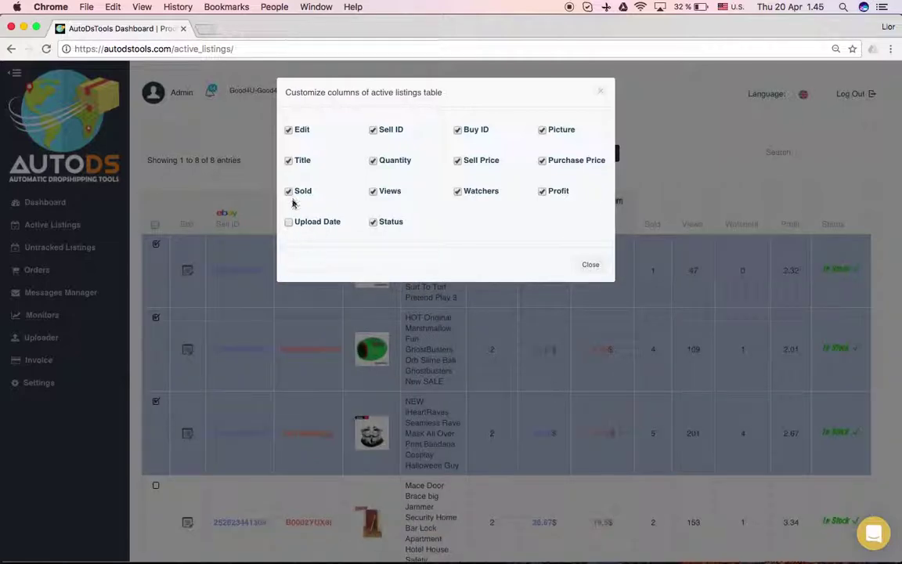
{"action": "left_click", "coordinate": [374, 192]}
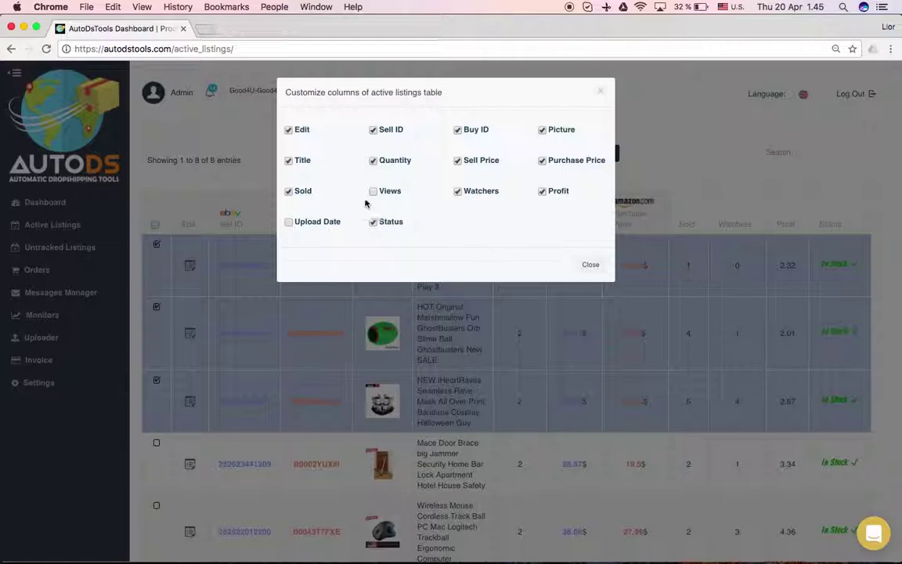
Show the Views and Upload Date columns again and close the column customization
{"action": "left_click", "coordinate": [374, 192]}
{"action": "left_click", "coordinate": [289, 223]}
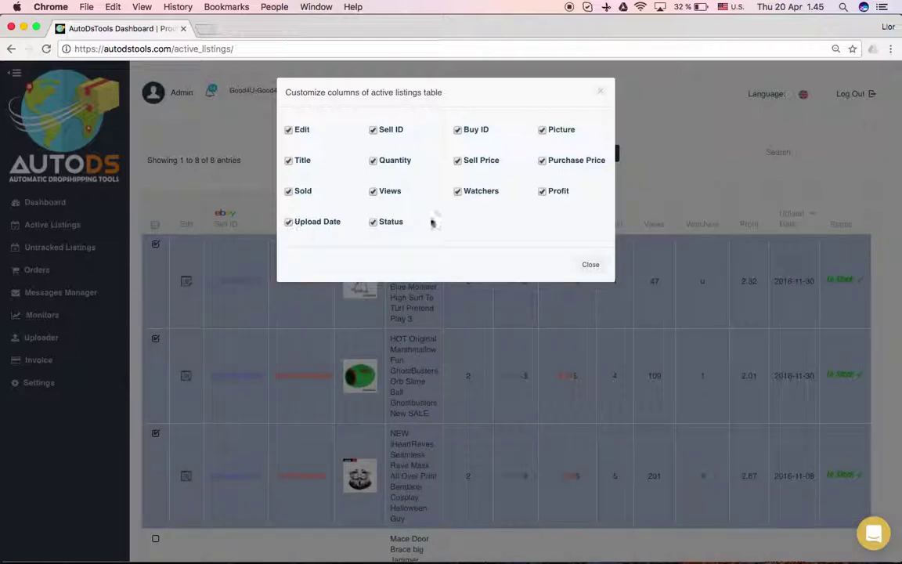
{"action": "left_click", "coordinate": [593, 264]}
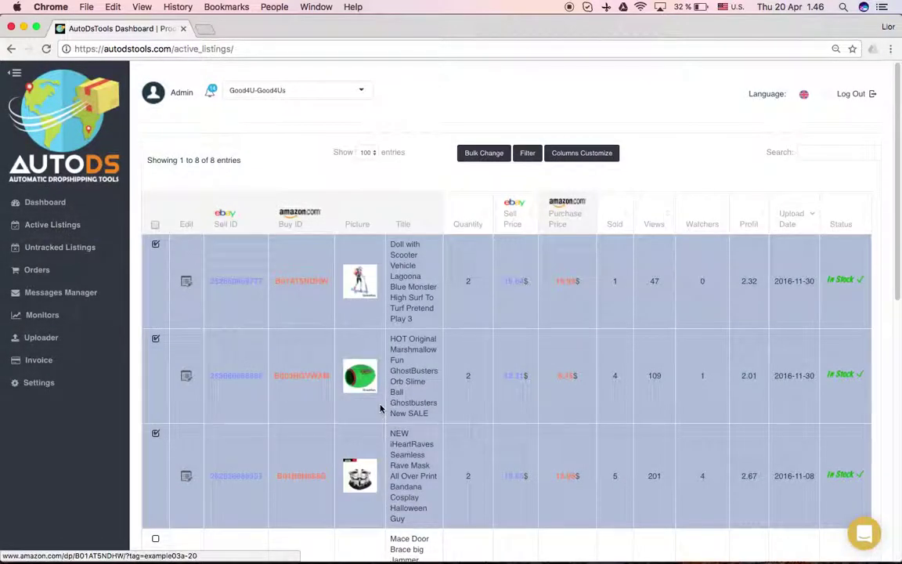